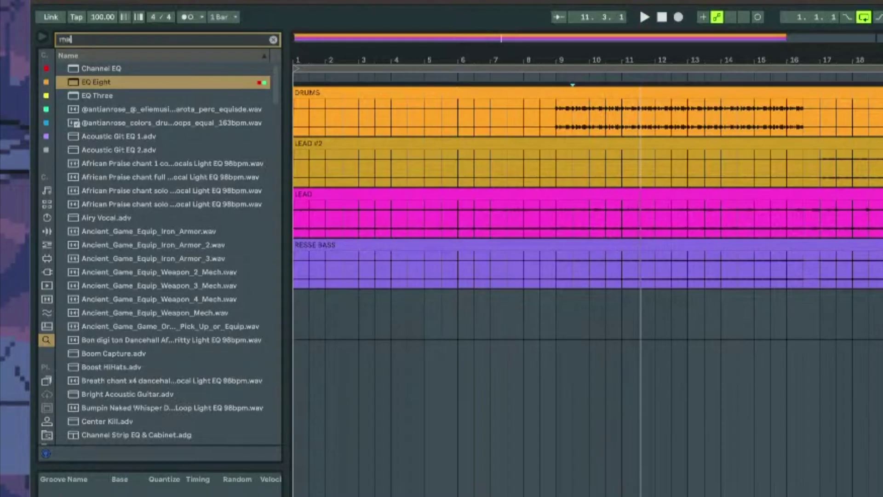
- Load the Maag EQ4 plugin on the RESSE BASS track and raise its air band frequency and air gain
{"action": "type", "text": "ag"}
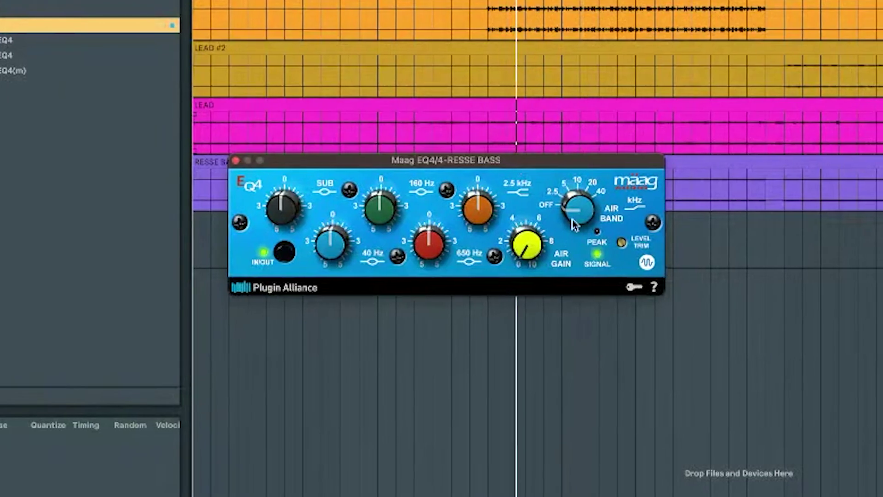
{"action": "left_click_drag", "start_coordinate": [529, 251], "coordinate": [522, 186]}
{"action": "left_click_drag", "start_coordinate": [570, 214], "coordinate": [565, 193]}
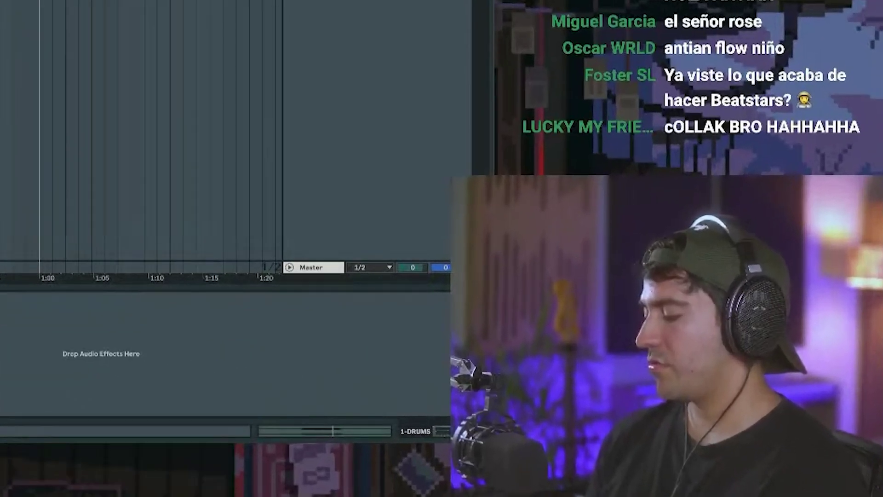
- Find the CLA-3A compressor in the browser and load its stereo version on the track
{"action": "type", "text": "cla 3a"}
{"action": "key", "text": "Down"}
{"action": "key", "text": "Down"}
{"action": "key", "text": "Down"}
{"action": "key", "text": "Down"}
{"action": "key", "text": "Down"}
{"action": "key", "text": "Down"}
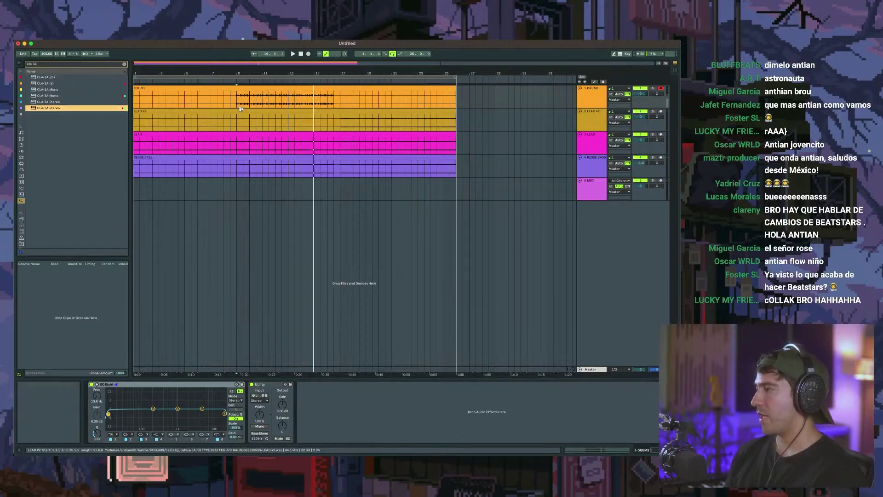
{"action": "key", "text": "Return"}
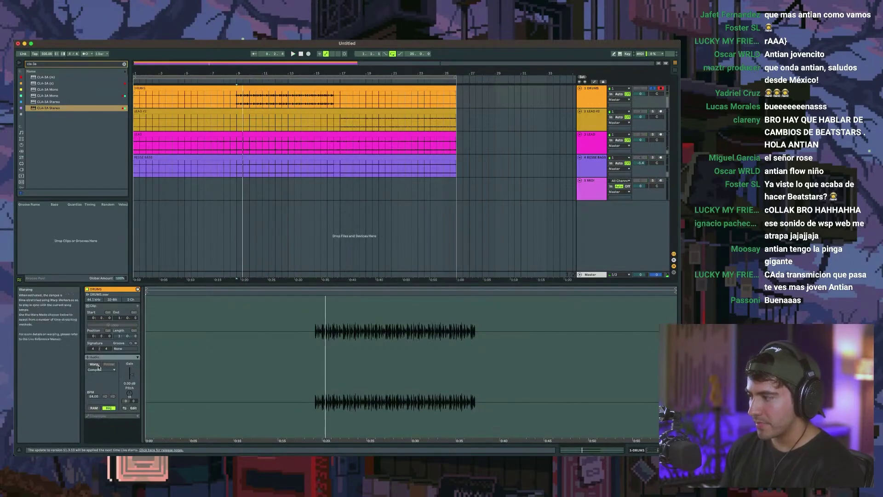
- Warp the DRUMS clip in Beats mode with transients preserved and lower its transient envelope
{"action": "left_click", "coordinate": [98, 366]}
{"action": "left_click", "coordinate": [102, 369]}
{"action": "left_click", "coordinate": [100, 373]}
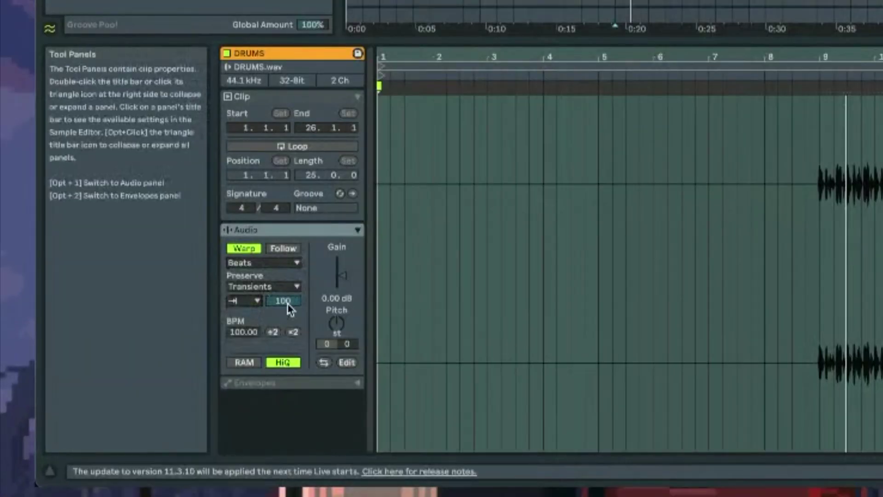
{"action": "left_click_drag", "start_coordinate": [279, 302], "coordinate": [279, 305]}
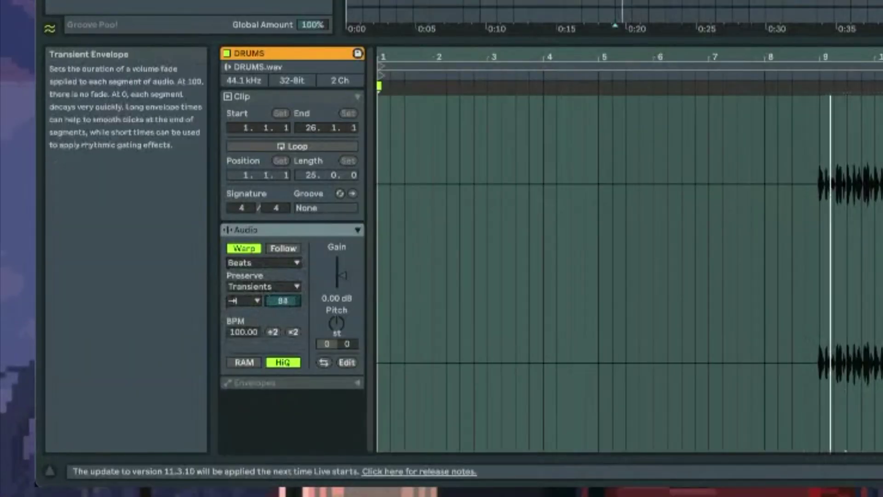
- Compare the DRUMS clip during playback with warping off and on, and return to the device view
{"action": "left_click", "coordinate": [243, 249]}
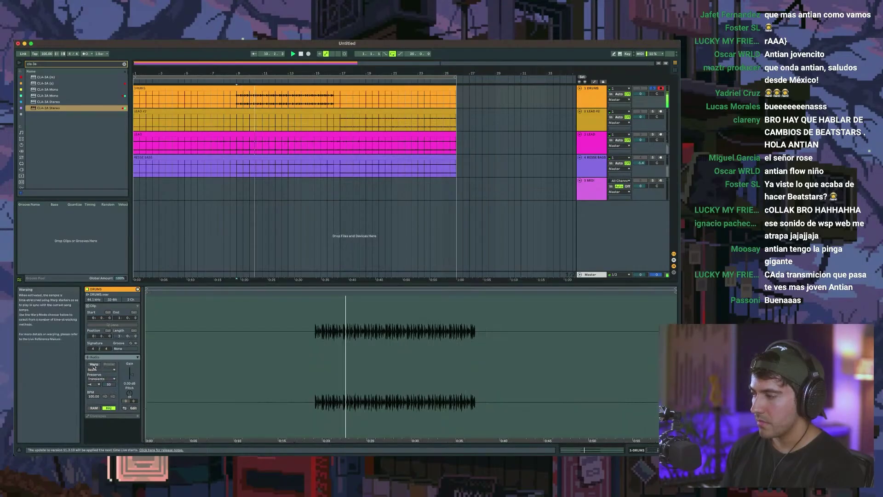
{"action": "left_click", "coordinate": [244, 250]}
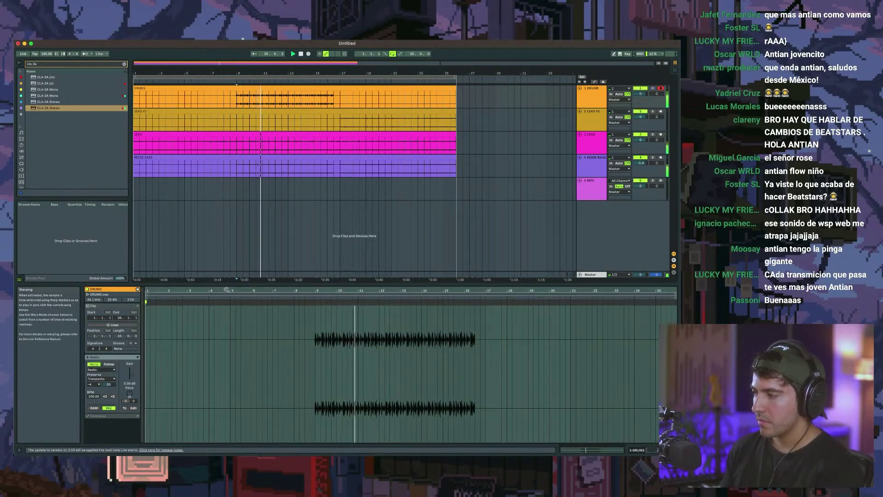
{"action": "key", "text": "shift+Tab"}
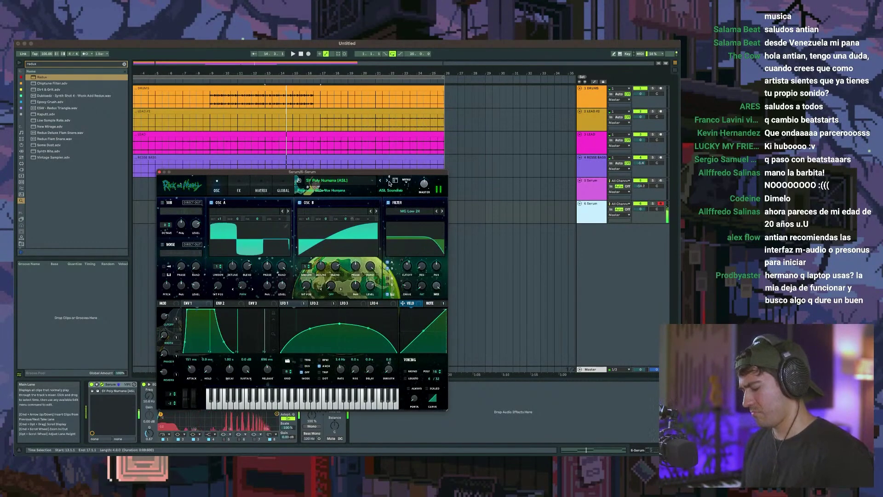
- Close the Serum window, toggle warping and adjust the gain of the clips from DRUMS through RESSE BASS, and start playback
{"action": "left_click", "coordinate": [159, 172]}
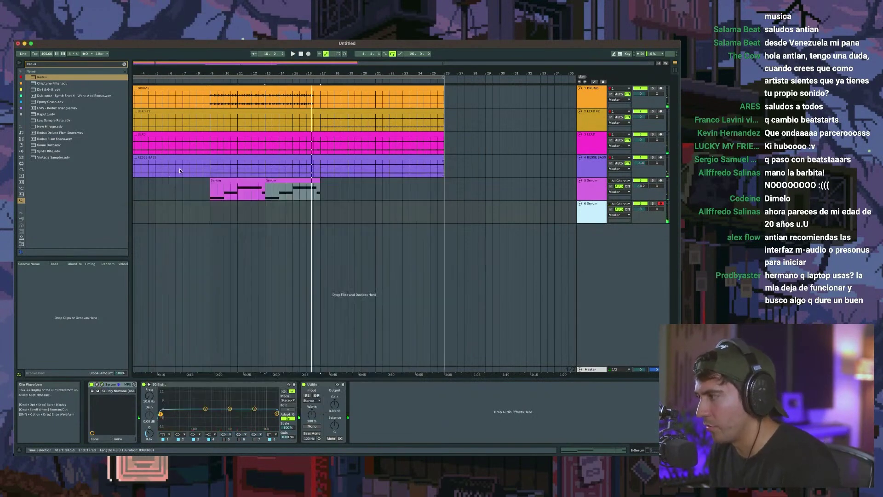
{"action": "left_click", "coordinate": [285, 88]}
{"action": "double_click", "coordinate": [296, 157], "text": "shift"}
{"action": "left_click", "coordinate": [93, 367]}
{"action": "left_click_drag", "start_coordinate": [130, 374], "coordinate": [109, 375]}
{"action": "key", "text": "space"}
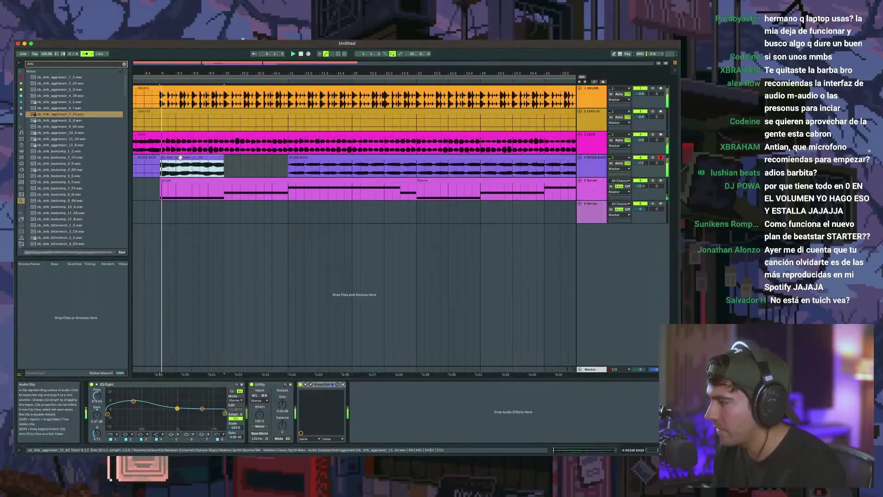
- Open the second cb_dnb_aggressor clip on the RESSE BASS track, adjust its pitch, and audition it with the tracks
{"action": "left_click", "coordinate": [240, 158]}
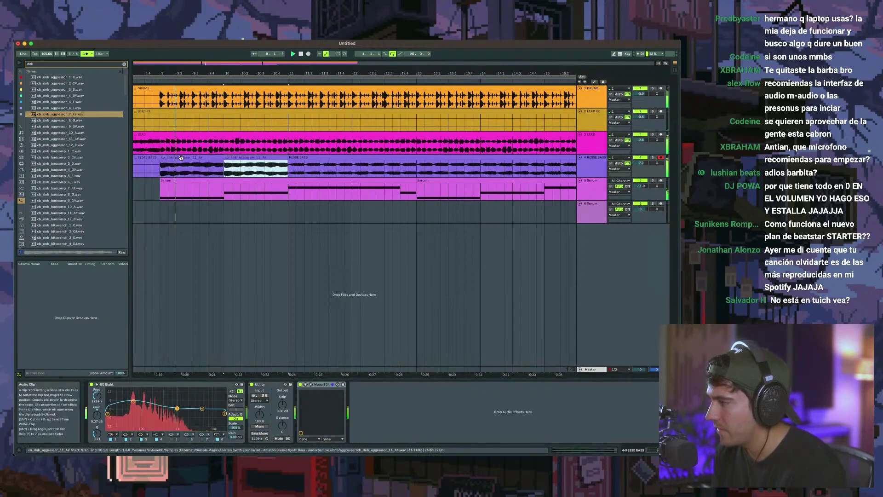
{"action": "double_click", "coordinate": [243, 158]}
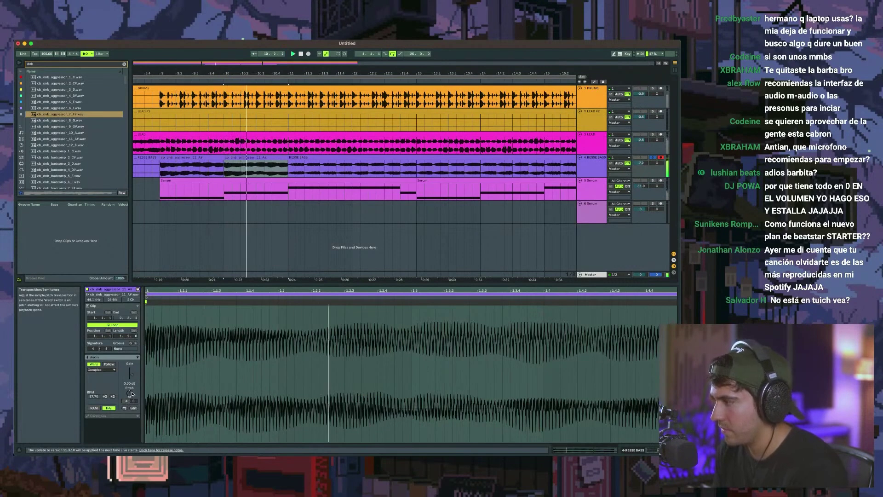
{"action": "key", "text": "s"}
{"action": "key", "text": "shift+Tab"}
{"action": "key", "text": "space"}
{"action": "key", "text": "space"}
{"action": "key", "text": "shift+Tab"}
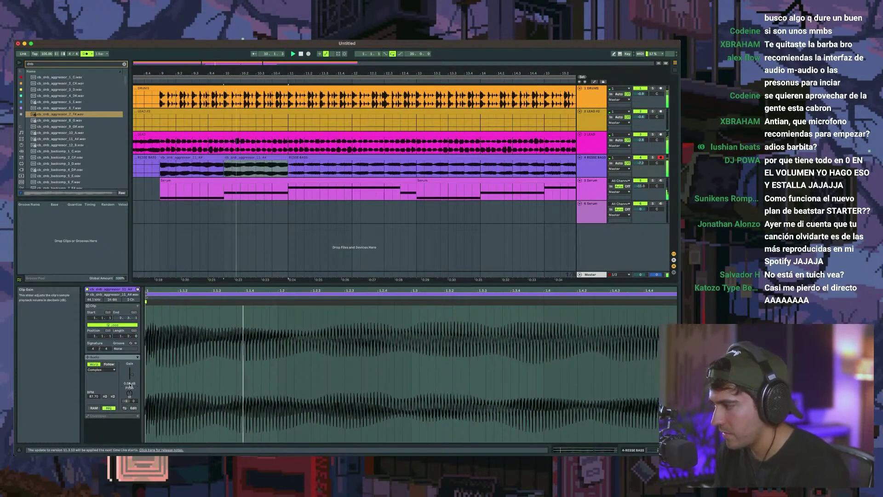
{"action": "key", "text": "shift+Tab"}
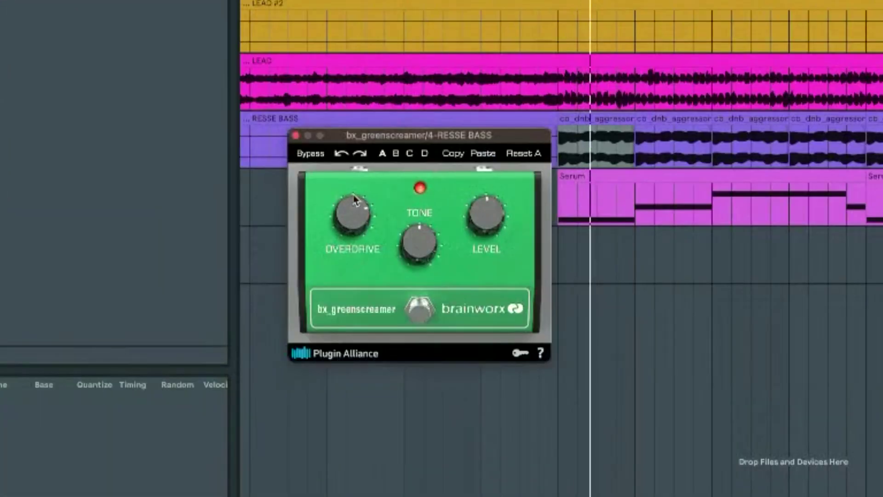
- Raise the overdrive and tone of the bx_greenscreamer pedal on the RESSE BASS track and close its window
{"action": "left_click_drag", "start_coordinate": [353, 195], "coordinate": [351, 188]}
{"action": "left_click_drag", "start_coordinate": [415, 243], "coordinate": [415, 203]}
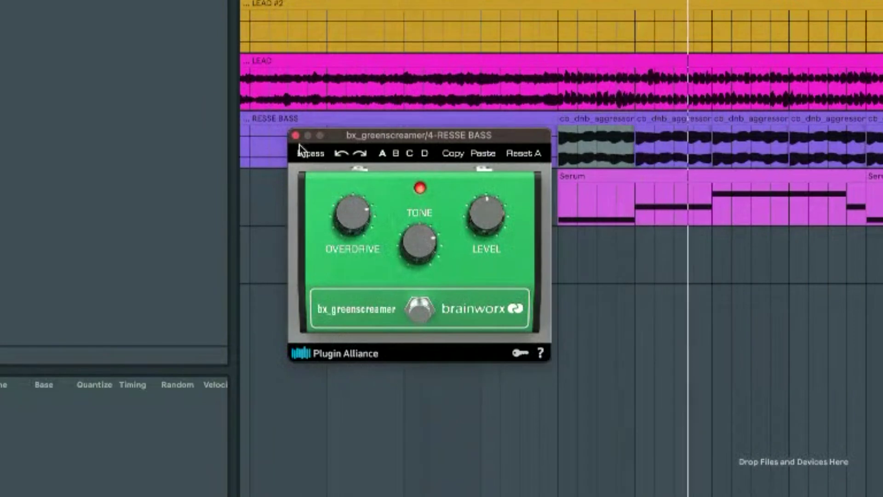
{"action": "left_click", "coordinate": [296, 135]}
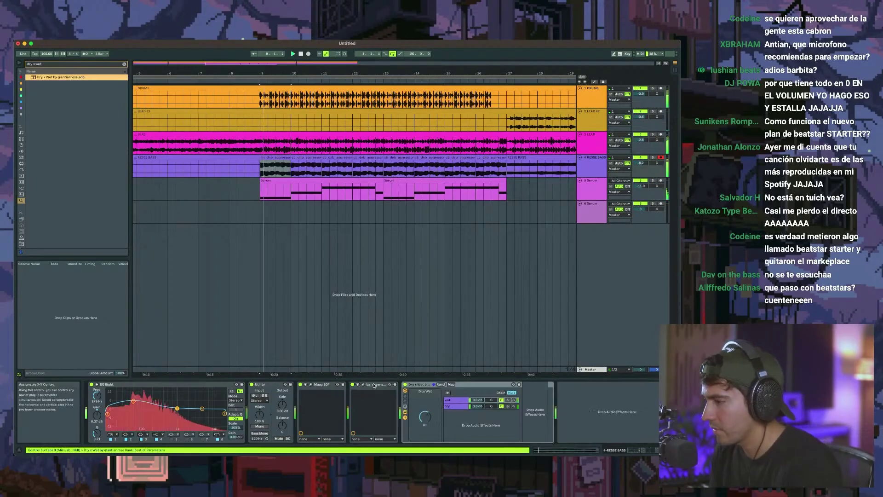
- Move bx_greenscreamer into the wet chain of the Dry x Wet rack and lower the rack's Dry/Wet amount
{"action": "left_click", "coordinate": [374, 386]}
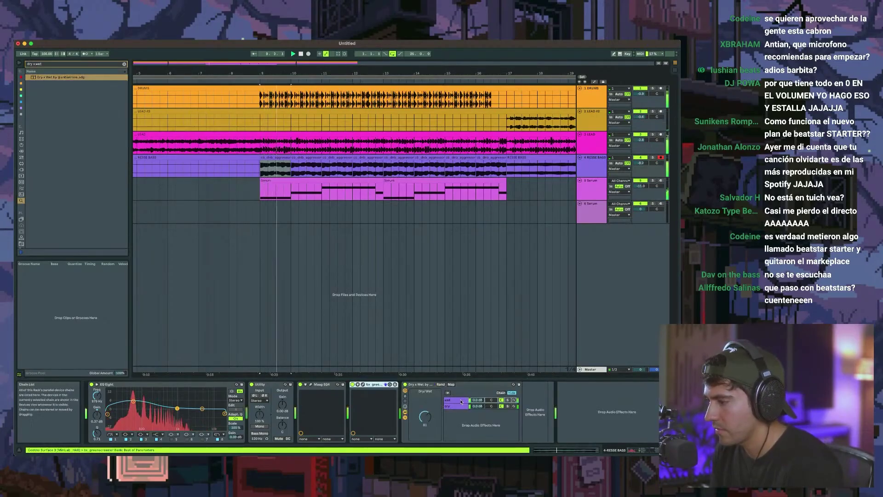
{"action": "left_click_drag", "start_coordinate": [372, 385], "coordinate": [453, 400]}
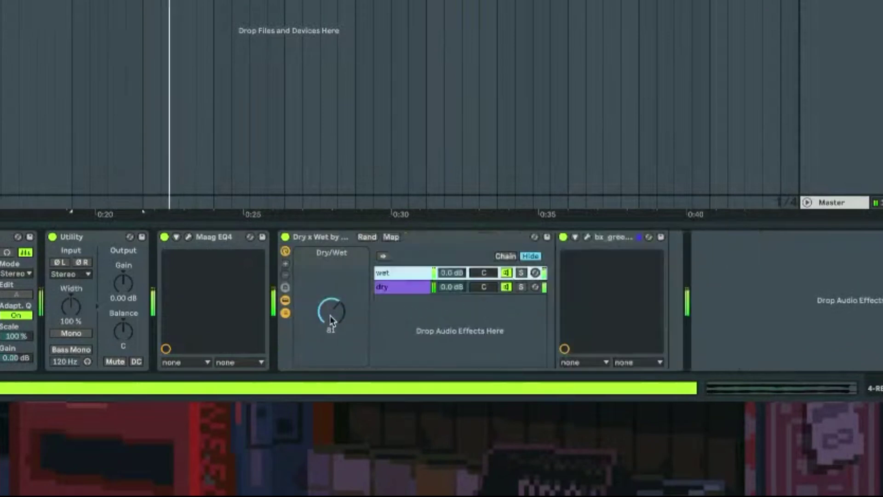
{"action": "left_click_drag", "start_coordinate": [331, 318], "coordinate": [331, 336]}
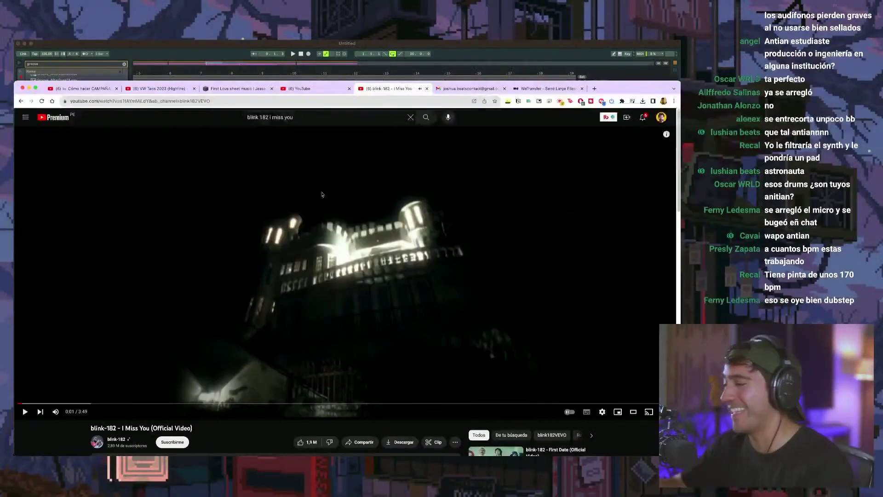
- Play the blink-182 "I Miss You" official video on YouTube in the browser
{"action": "left_click", "coordinate": [335, 195]}
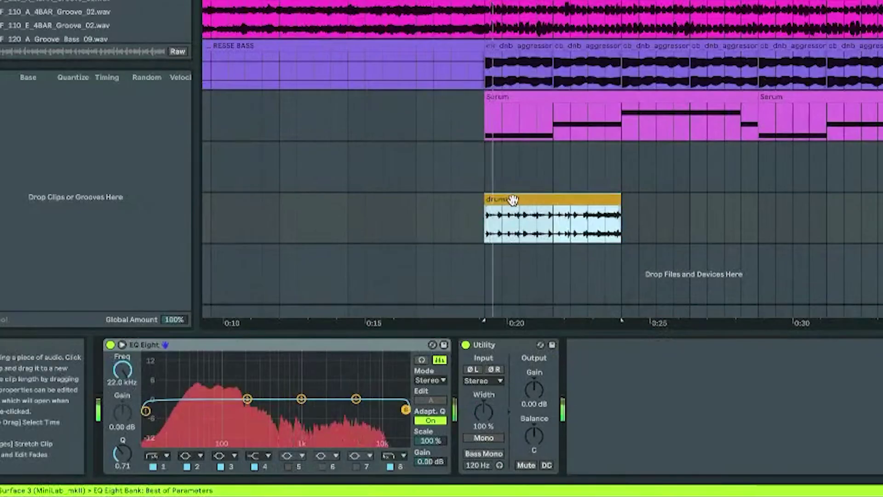
- Return to Ableton Live, switch off warping on the sampled drums clip, trim its end, and play it
{"action": "double_click", "coordinate": [513, 200]}
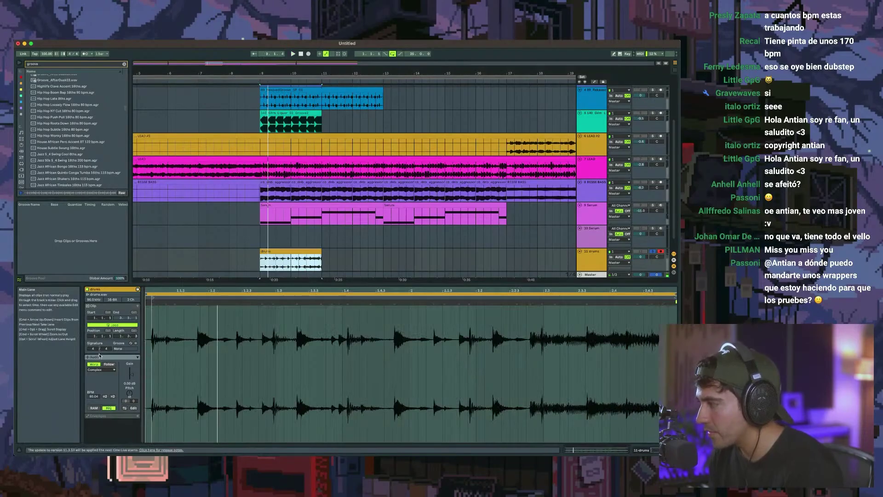
{"action": "left_click", "coordinate": [115, 299]}
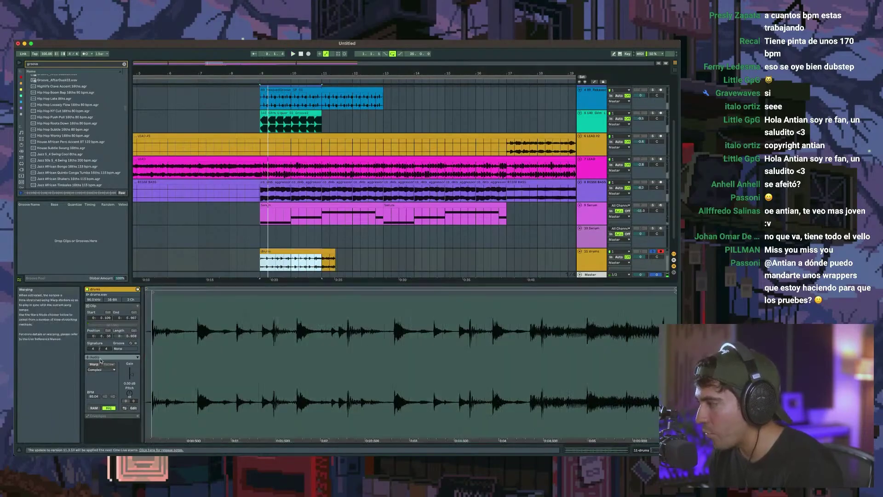
{"action": "left_click_drag", "start_coordinate": [315, 259], "coordinate": [355, 265]}
{"action": "left_click", "coordinate": [303, 251]}
{"action": "key", "text": "space"}
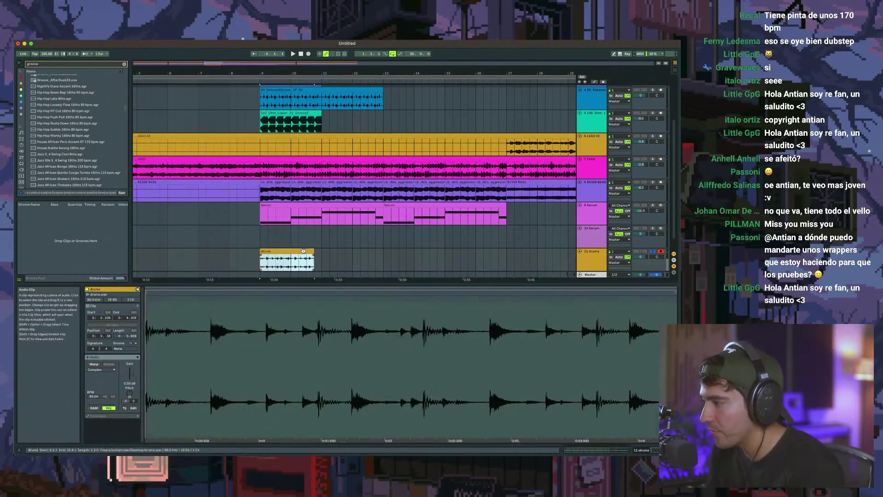
- Stretch and trim the drums clip to fill exactly two bars, from bar 9 to bar 11
{"action": "scroll", "coordinate": [283, 263], "scroll_direction": "up", "scroll_amount": 3}
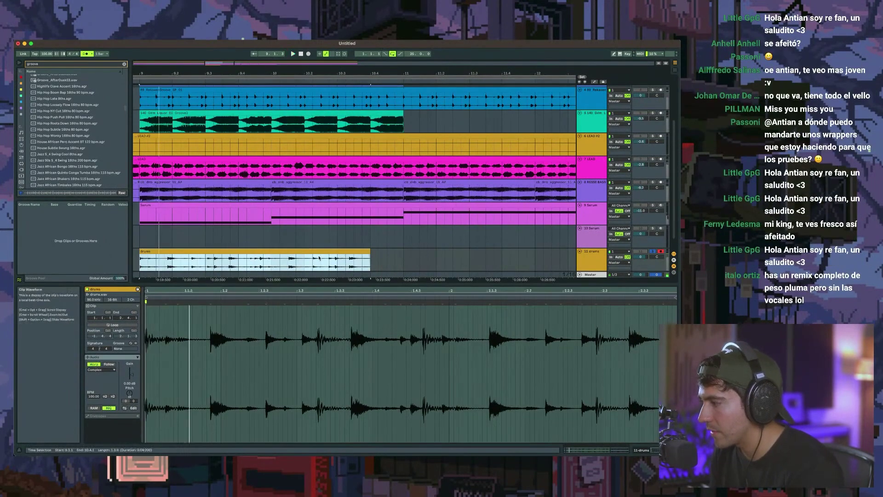
{"action": "left_click_drag", "start_coordinate": [368, 252], "coordinate": [393, 258]}
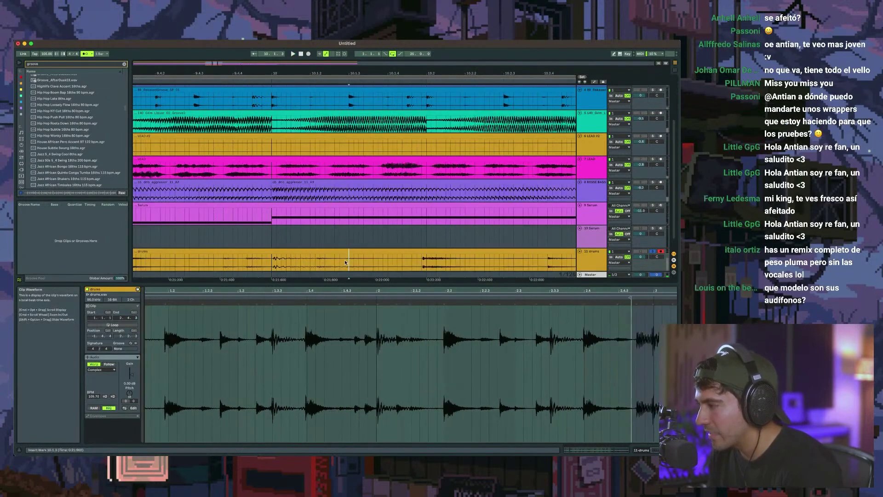
{"action": "left_click", "coordinate": [345, 251]}
{"action": "key", "text": "minus"}
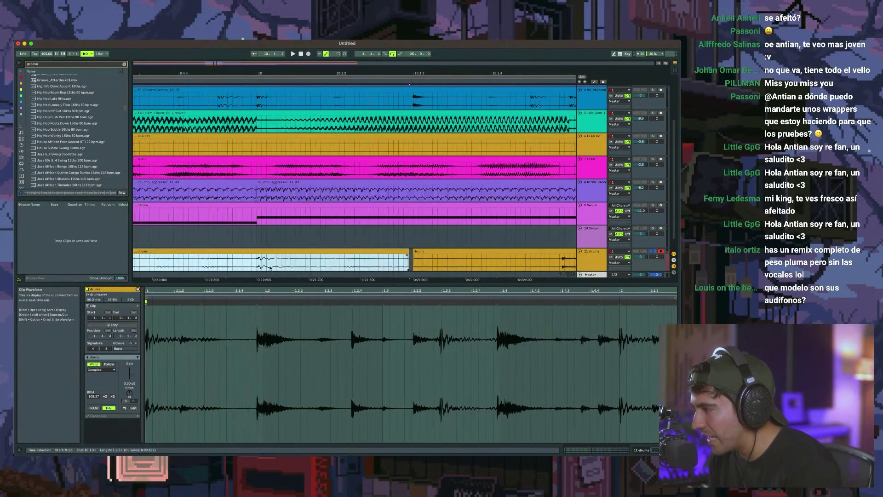
{"action": "left_click_drag", "start_coordinate": [321, 251], "coordinate": [511, 249]}
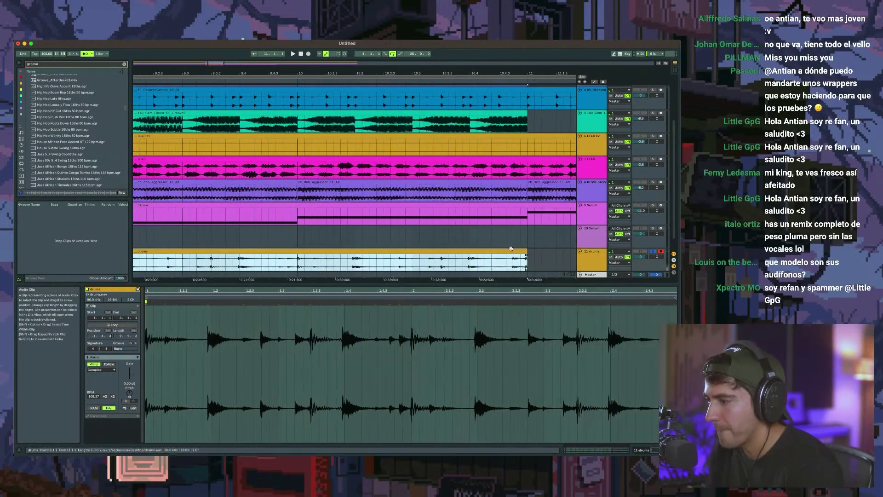
{"action": "key", "text": "minus"}
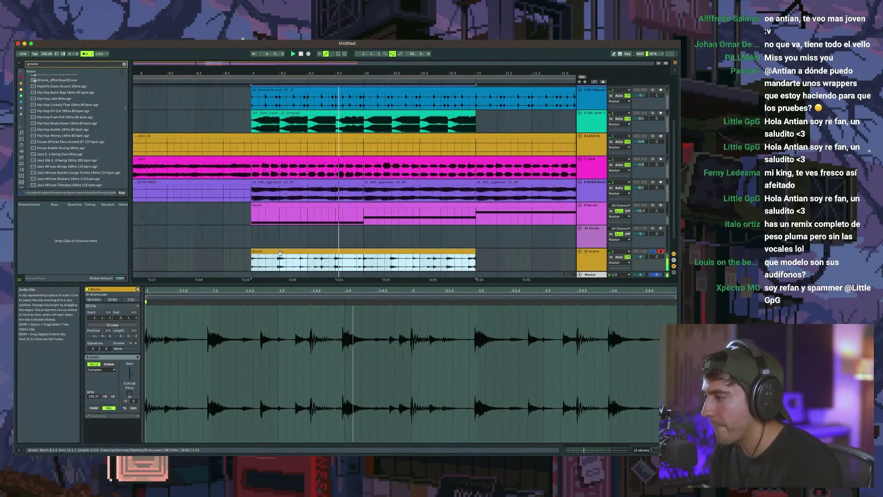
- Select the whole sample of the drums clip and quantize its transients to the grid
{"action": "left_click", "coordinate": [210, 342]}
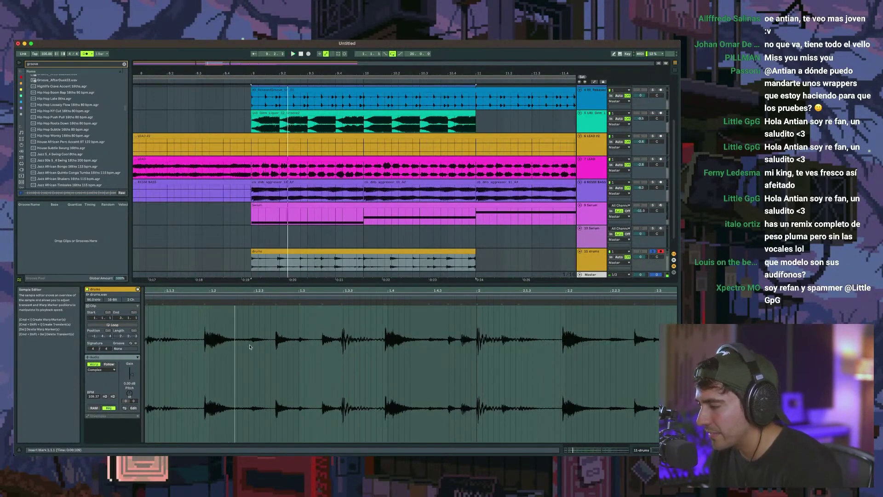
{"action": "key", "text": "space"}
{"action": "key", "text": "super+a"}
{"action": "key", "text": "super+u"}
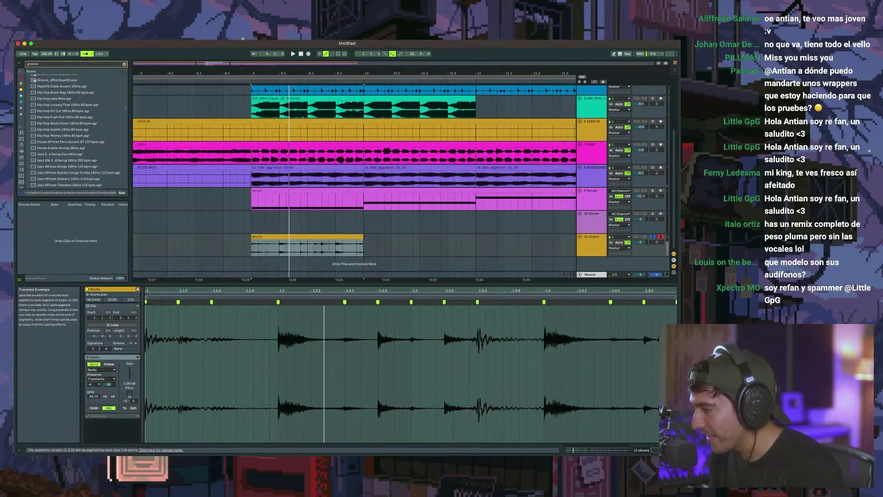
- Halve the drums clip's original tempo, duplicate the clip directly after itself, and toggle playback
{"action": "left_click", "coordinate": [106, 396]}
{"action": "key", "text": "super+d"}
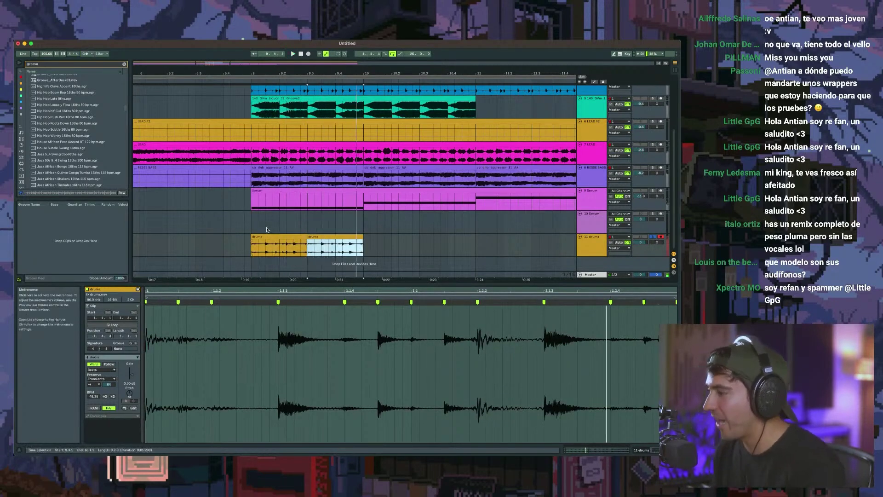
{"action": "key", "text": "space"}
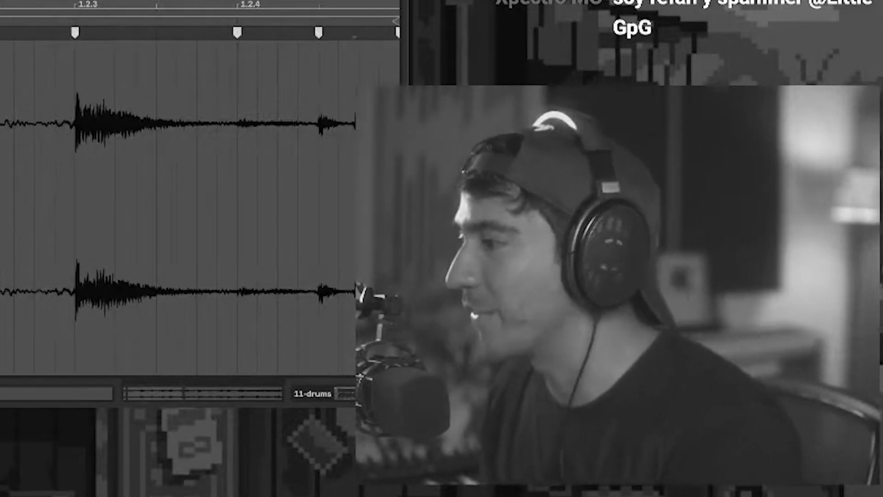
- Select the first drums clip and play it together with the other tracks
{"action": "left_click", "coordinate": [288, 235]}
{"action": "key", "text": "space"}
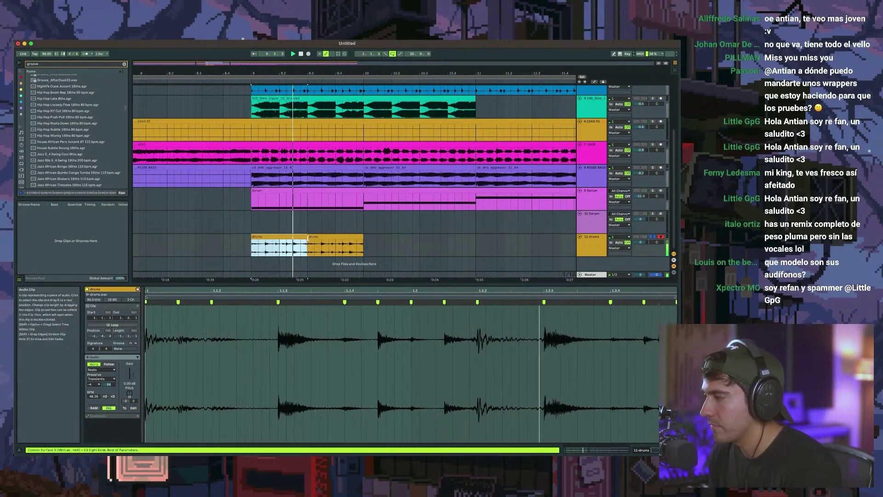
{"action": "scroll", "coordinate": [344, 176], "scroll_direction": "up", "scroll_amount": 3}
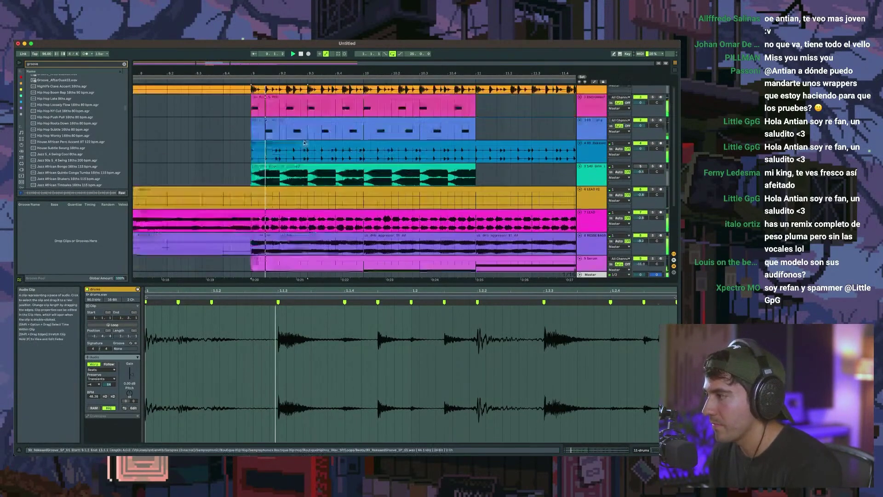
- Select the kick's instrument clip and search the browser for "kick d&b"
{"action": "scroll", "coordinate": [344, 176], "scroll_direction": "down", "scroll_amount": 3}
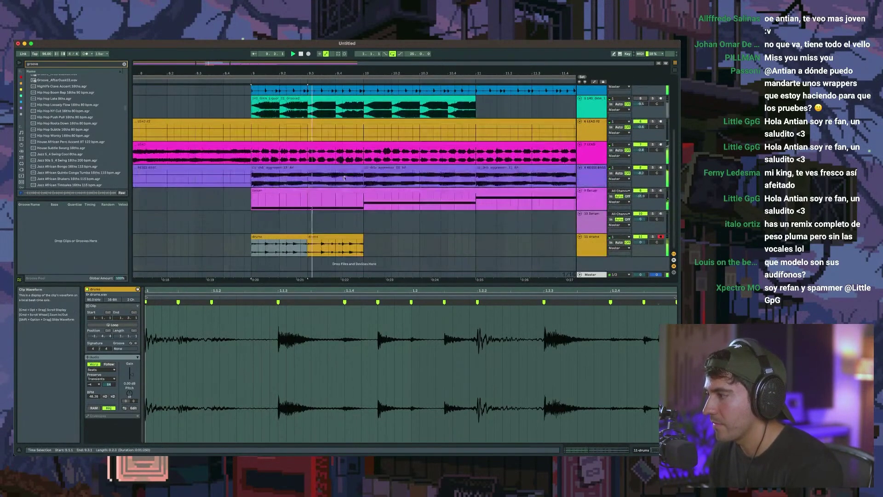
{"action": "left_click", "coordinate": [271, 112]}
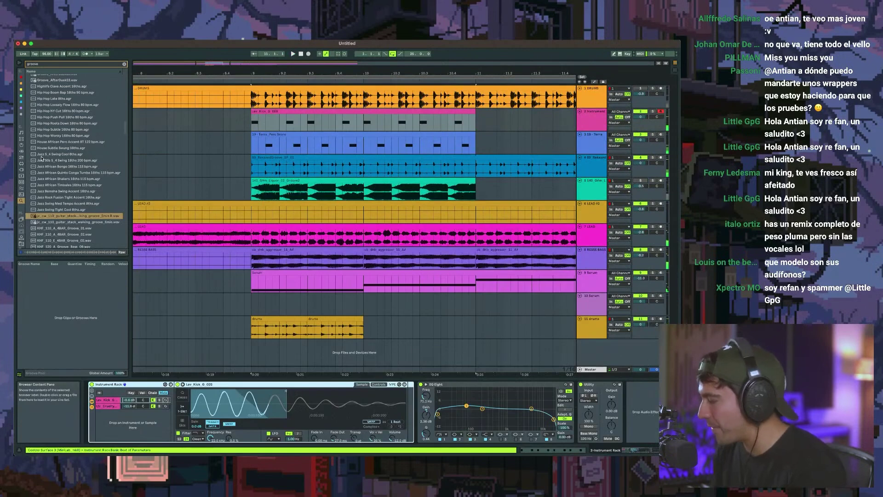
{"action": "key", "text": "super+f"}
{"action": "type", "text": "kick"}
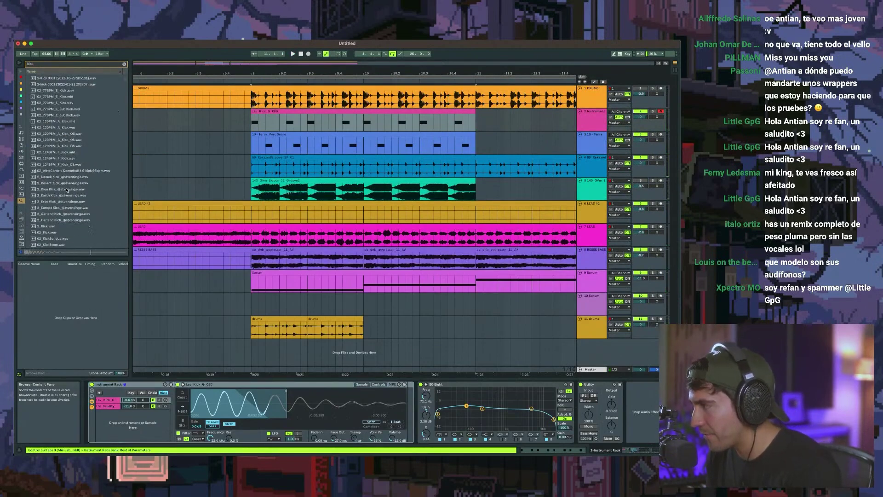
{"action": "type", "text": " d&b"}
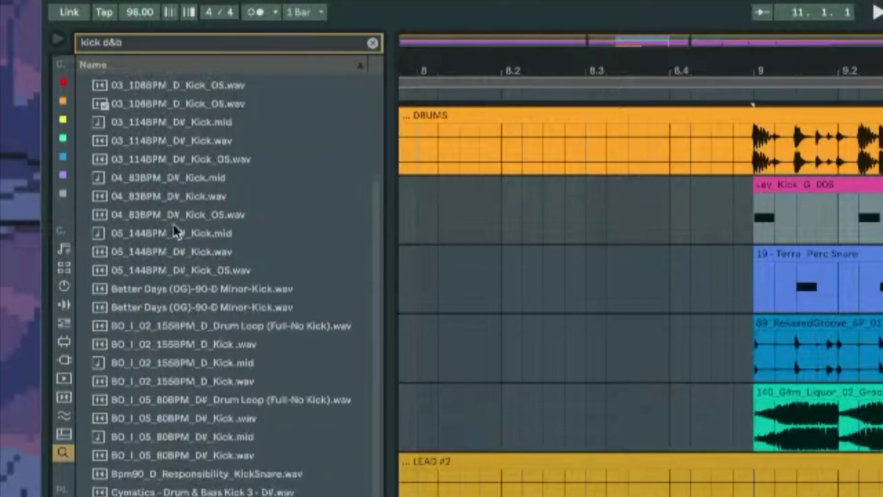
- Audition the drum and bass kick samples and pick a Cymatics Drum & Bass Kick for the kick's Instrument Rack
{"action": "left_click", "coordinate": [57, 121]}
{"action": "left_click", "coordinate": [167, 313]}
{"action": "left_click", "coordinate": [164, 328]}
{"action": "left_click", "coordinate": [177, 345]}
{"action": "left_click", "coordinate": [186, 327]}
{"action": "left_click", "coordinate": [184, 418]}
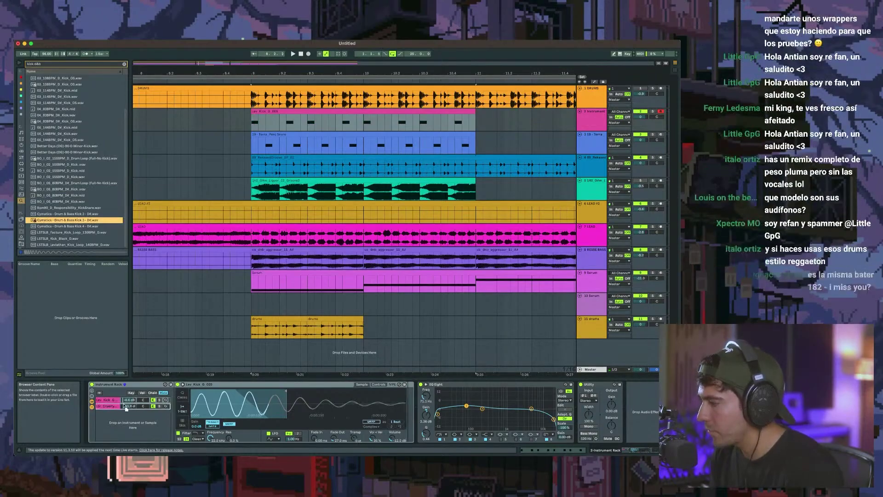
- Play the drums clips, cut the first snare hit out of the break, and play the result
{"action": "double_click", "coordinate": [275, 318]}
{"action": "key", "text": "space"}
{"action": "key", "text": "space"}
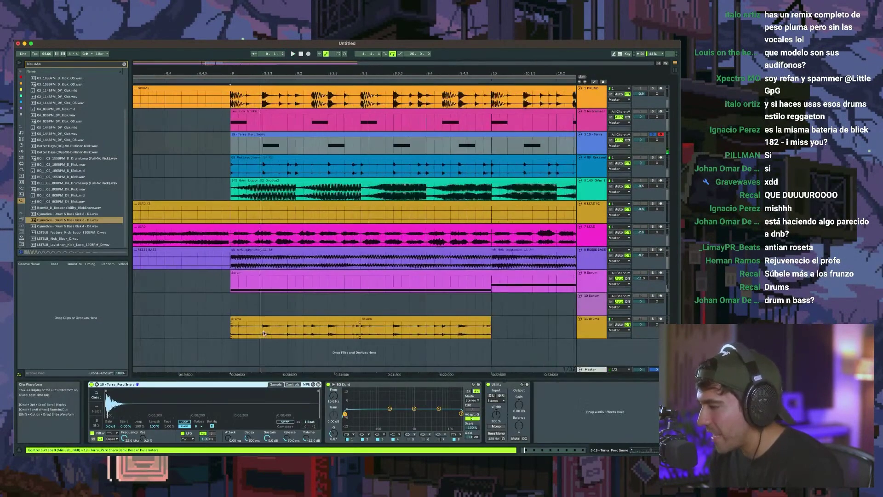
{"action": "left_click", "coordinate": [266, 329]}
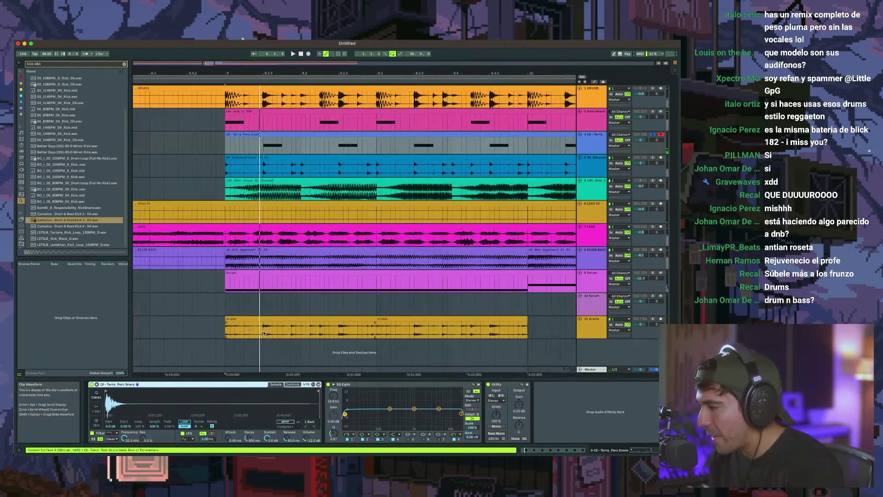
{"action": "left_click", "coordinate": [272, 329]}
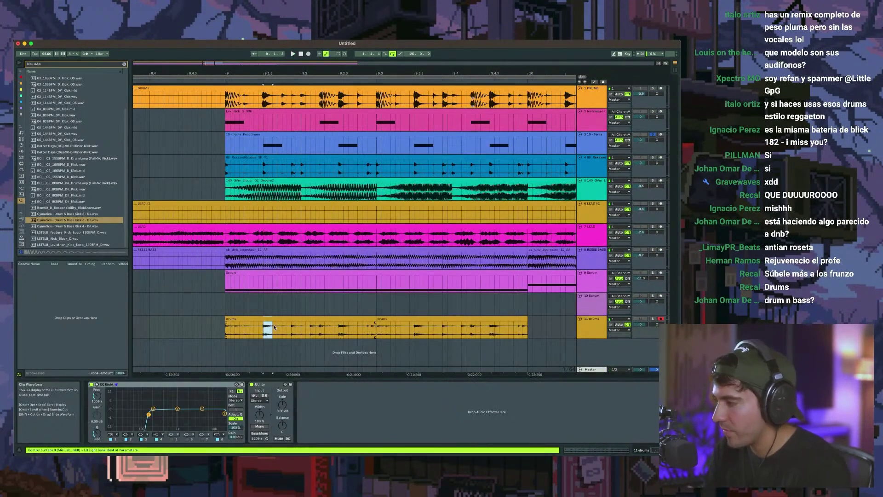
{"action": "key", "text": "Delete"}
{"action": "left_click", "coordinate": [249, 317]}
{"action": "key", "text": "s"}
{"action": "key", "text": "space"}
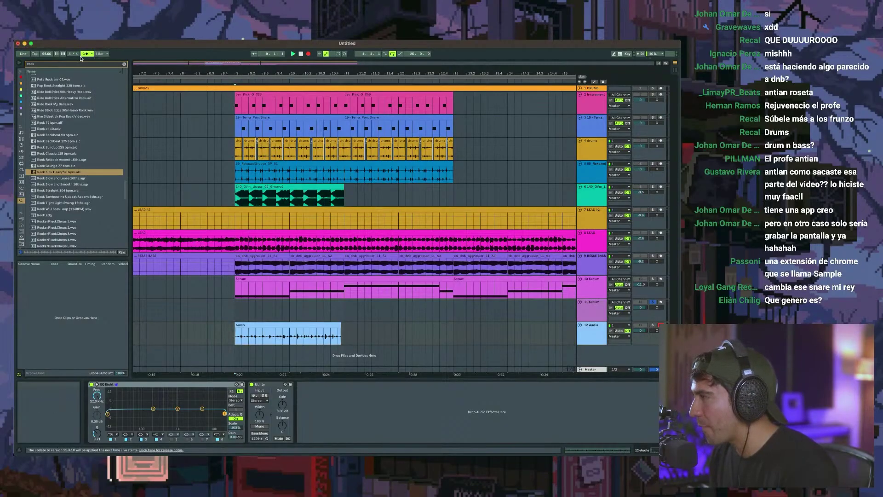
- Place the Rim Sidestick Pop Rock sample on a new audio track at bar 9
{"action": "left_click_drag", "start_coordinate": [63, 117], "coordinate": [236, 353]}
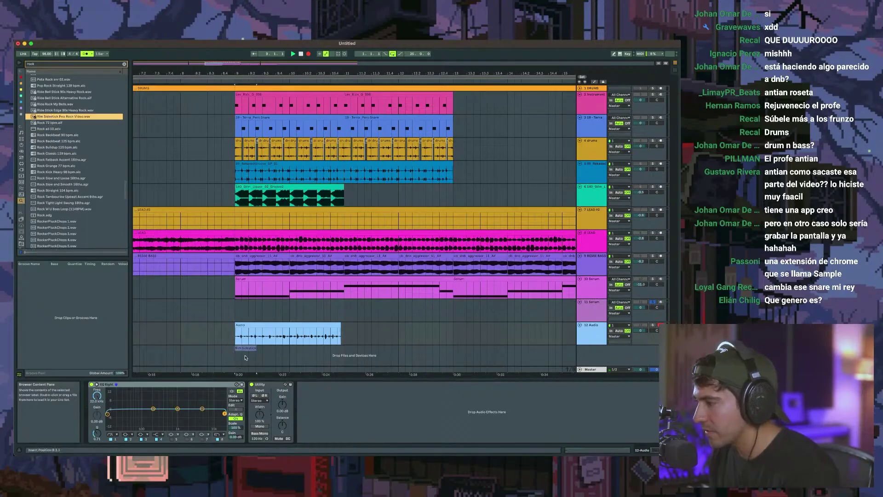
{"action": "scroll", "coordinate": [235, 353], "scroll_direction": "up", "scroll_amount": 5}
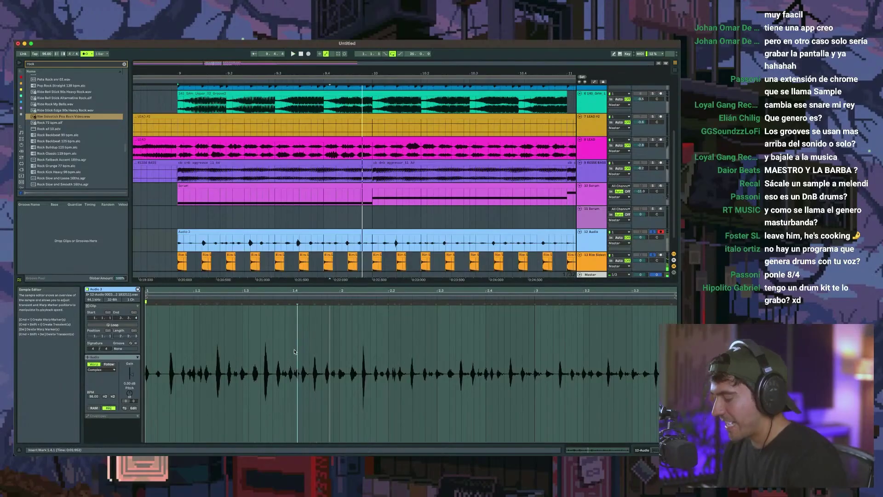
- Quantize the transients of the recorded audio clip, duplicate it at bar 10, and play it back
{"action": "left_click", "coordinate": [294, 351]}
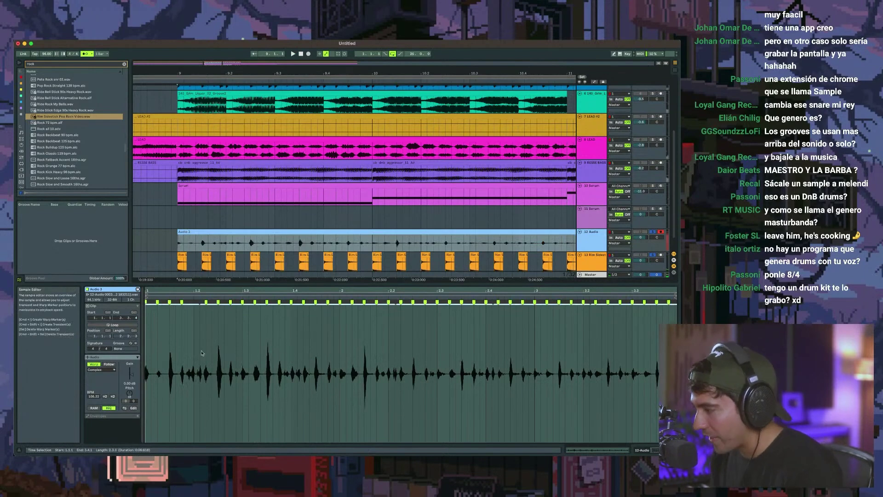
{"action": "key", "text": "space"}
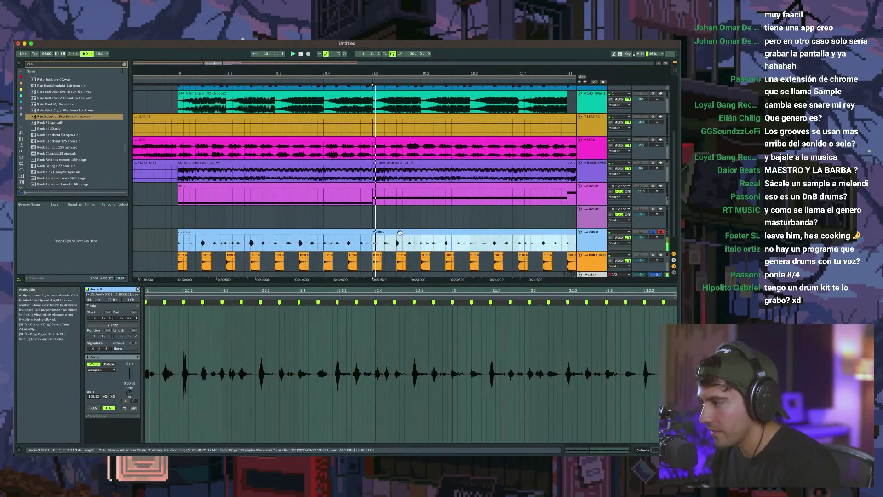
{"action": "scroll", "coordinate": [394, 241], "scroll_direction": "down", "scroll_amount": 5}
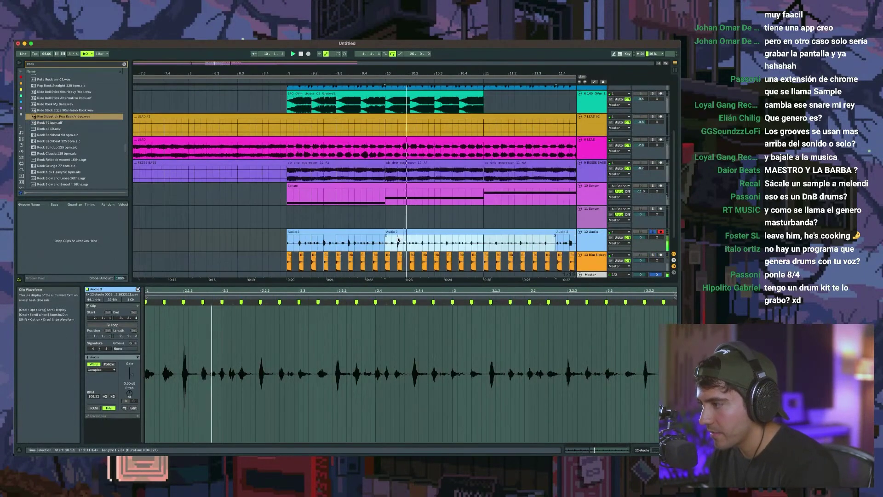
{"action": "key", "text": "space"}
- Split the duplicated audio clip at bar 11 and delete the part after the split
{"action": "left_click", "coordinate": [477, 244]}
{"action": "key", "text": "super+e"}
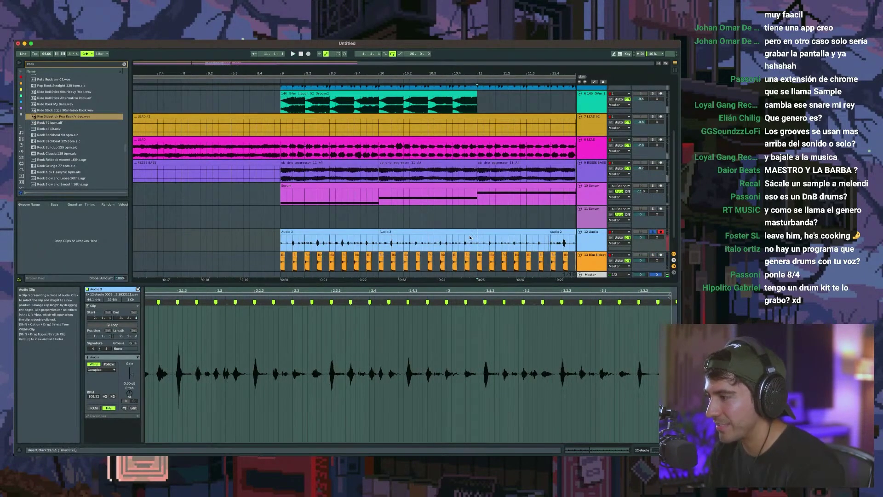
{"action": "left_click", "coordinate": [492, 232]}
{"action": "key", "text": "Delete"}
- Set the recorded audio's warp mode to Beats preserving transients and delete the copy between bars 10 and 11
{"action": "left_click", "coordinate": [428, 231]}
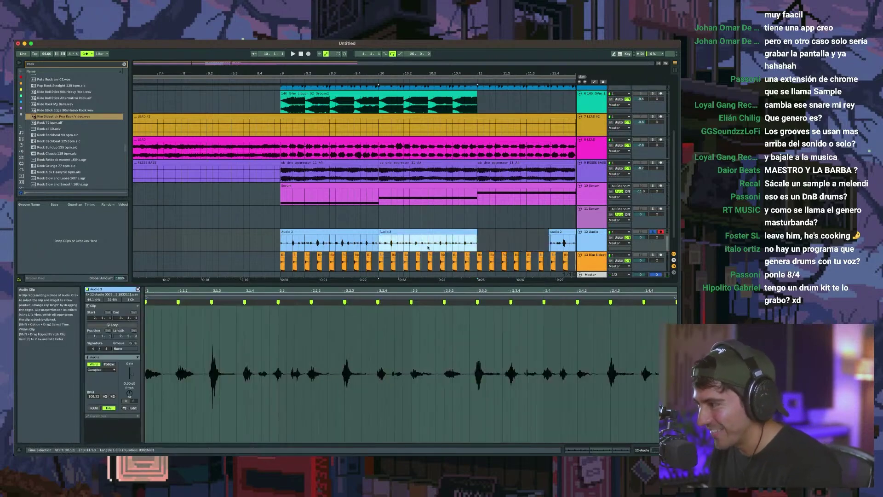
{"action": "key", "text": "shift+Tab"}
{"action": "left_click", "coordinate": [363, 307]}
{"action": "key", "text": "Delete"}
{"action": "left_click", "coordinate": [410, 308]}
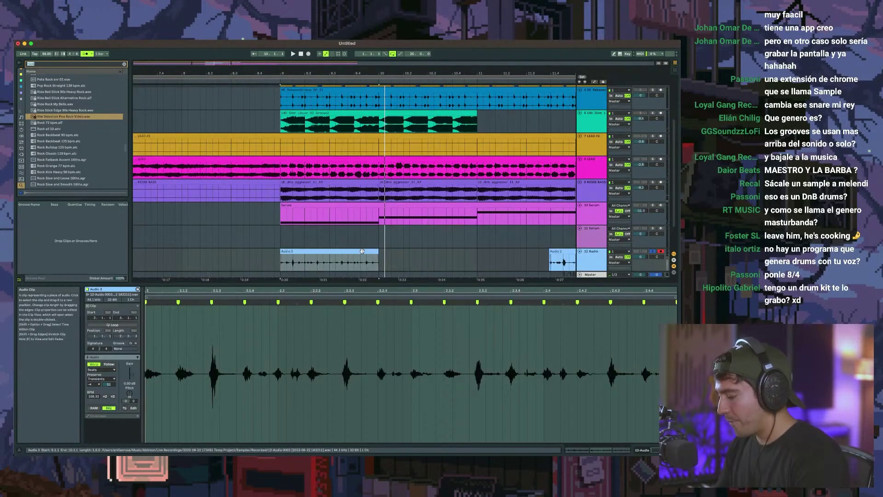
- Load the Texture effect on the recorded audio track with HiHat 4, lowering its pitch and envelope decay
{"action": "type", "text": "texture"}
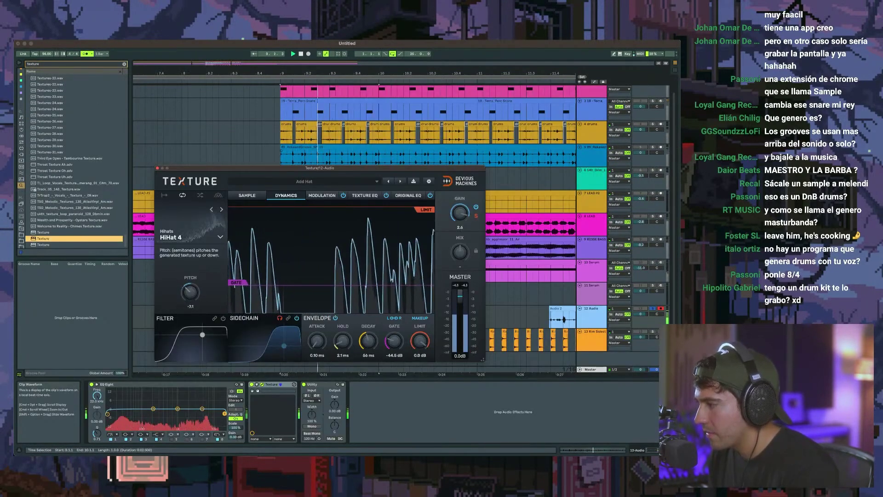
{"action": "left_click_drag", "start_coordinate": [190, 292], "coordinate": [190, 302]}
{"action": "left_click_drag", "start_coordinate": [368, 341], "coordinate": [368, 351]}
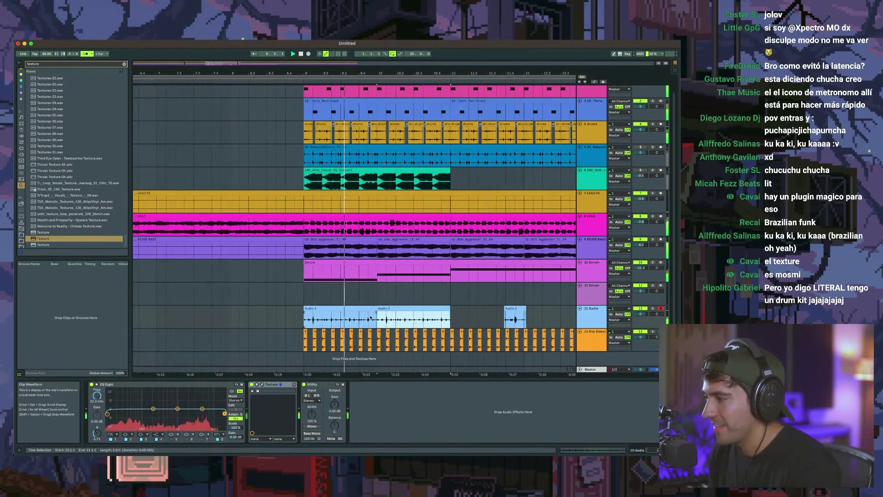
- Duplicate the recorded audio clip to bar 11 and delete the Rim Sidestick Pop Rock track
{"action": "key", "text": "ctrl+d"}
{"action": "left_click", "coordinate": [597, 338]}
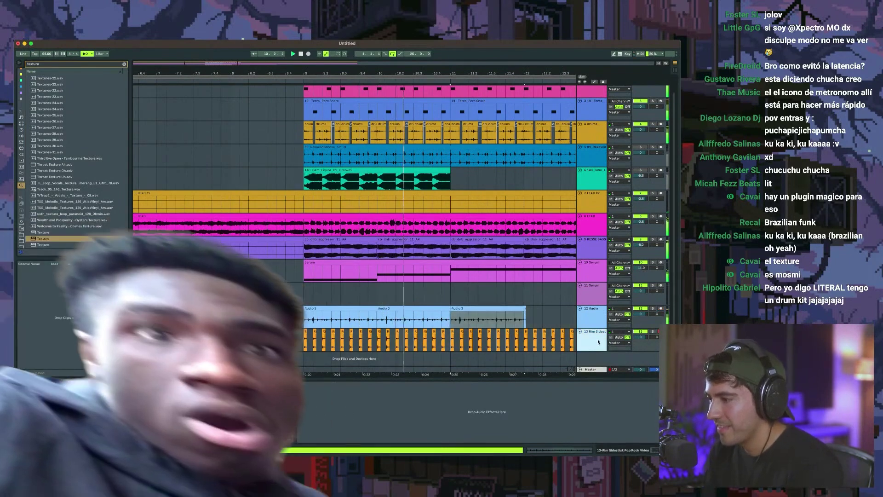
{"action": "key", "text": "Delete"}
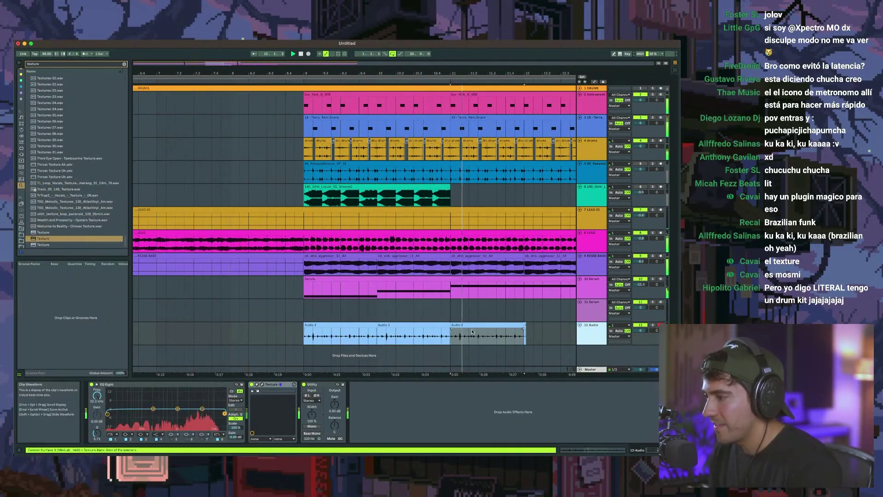
{"action": "left_click", "coordinate": [483, 330]}
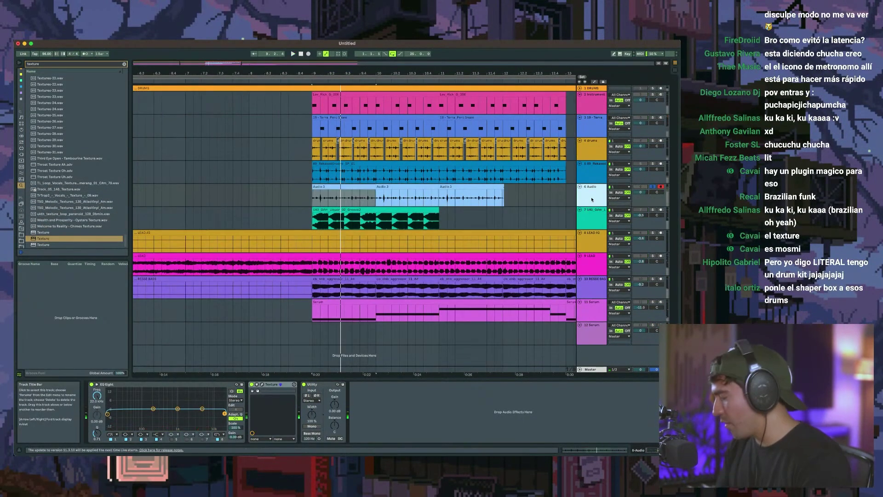
- Freeze the recorded audio track and copy its frozen clips onto a new audio track directly below
{"action": "right_click", "coordinate": [594, 198]}
{"action": "key", "text": "Escape"}
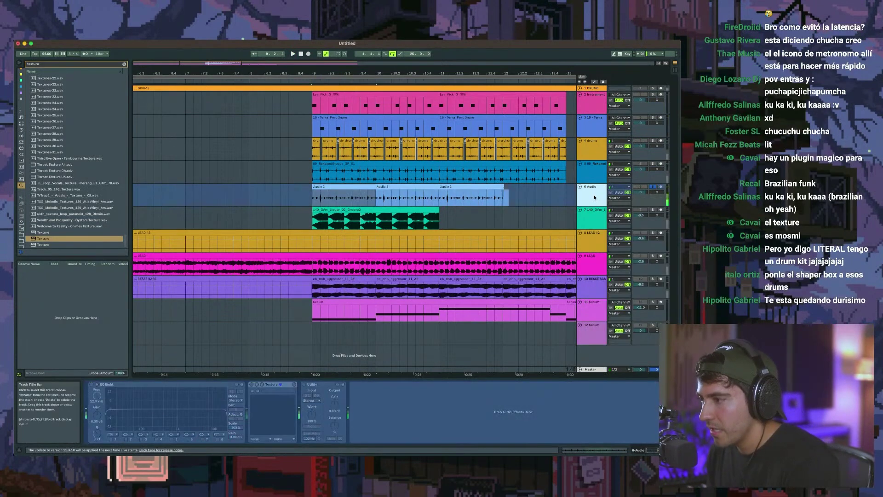
{"action": "key", "text": "super+t"}
{"action": "left_click_drag", "start_coordinate": [355, 187], "coordinate": [355, 211]}
{"action": "left_click_drag", "start_coordinate": [355, 211], "coordinate": [354, 216]}
{"action": "key", "text": "Tab"}
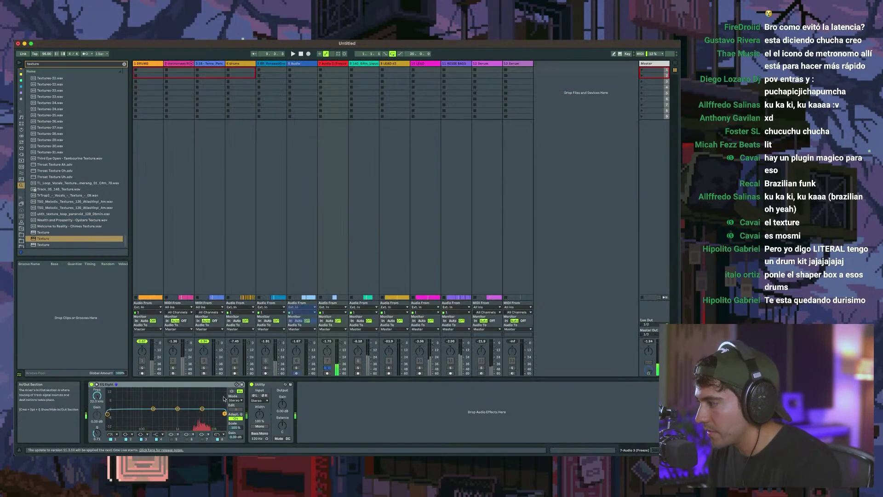
- Add a Compressor to the copied frozen-audio track with a -34.0 dB threshold, a 7.41:1 ratio and higher output gain
{"action": "key", "text": "Tab"}
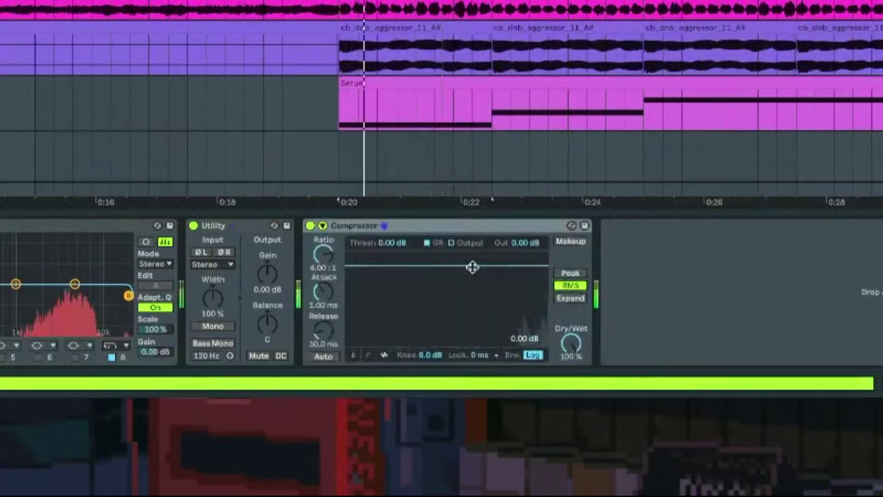
{"action": "left_click_drag", "start_coordinate": [366, 400], "coordinate": [366, 413]}
{"action": "left_click_drag", "start_coordinate": [493, 295], "coordinate": [492, 328]}
{"action": "left_click_drag", "start_coordinate": [323, 254], "coordinate": [324, 239]}
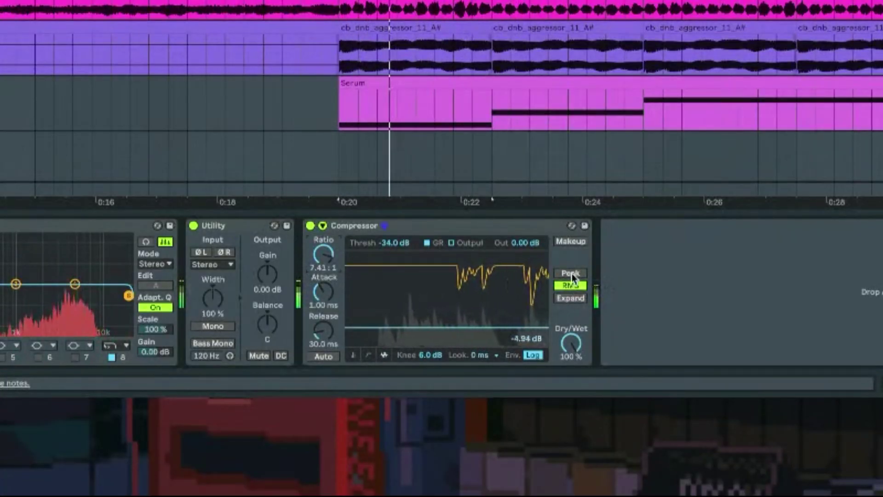
{"action": "left_click_drag", "start_coordinate": [517, 243], "coordinate": [517, 225]}
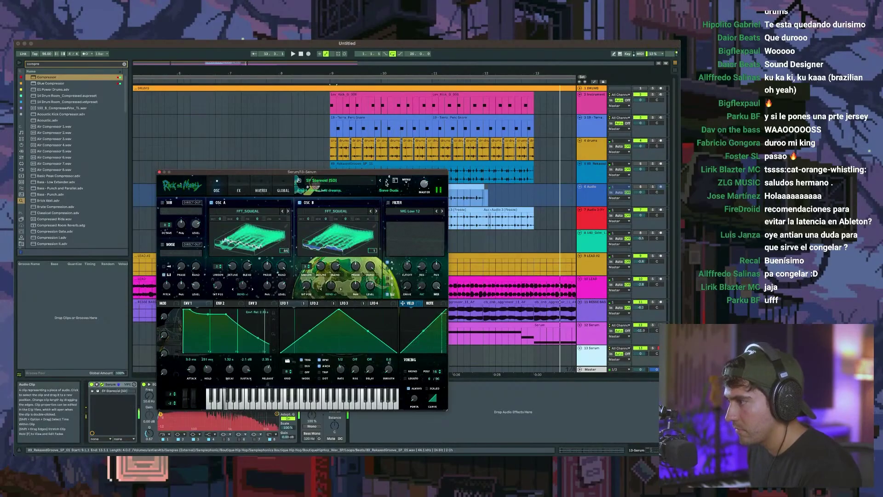
- Browse Serum's presets to LD A Bit of Luck [SD] on the empty Serum track and close the plug-in window
{"action": "left_click", "coordinate": [386, 181]}
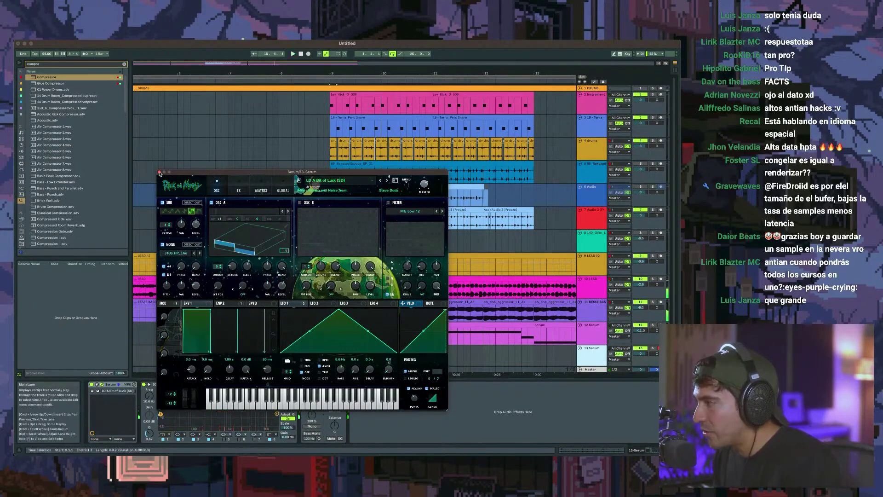
{"action": "left_click", "coordinate": [159, 172]}
{"action": "scroll", "coordinate": [594, 347], "scroll_direction": "down", "scroll_amount": 2}
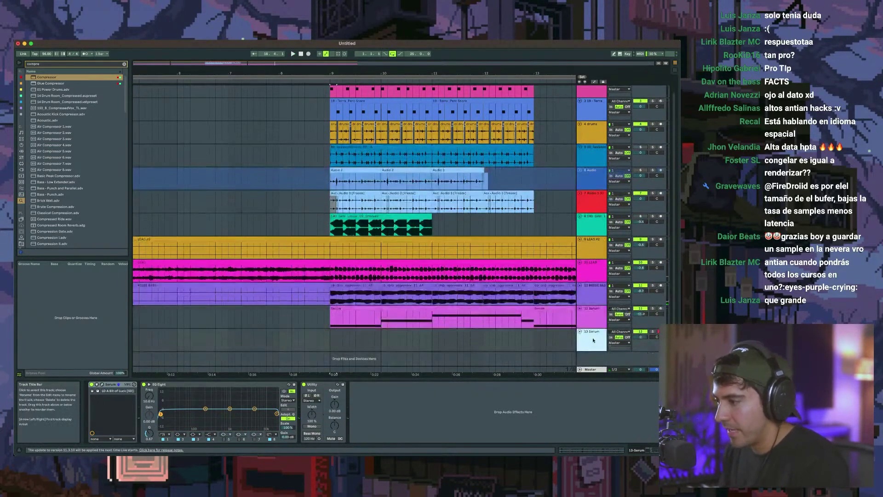
- Insert a MIDI track below the empty Serum track, load Wavetable on it, and play the song with the Serum track selected
{"action": "key", "text": "super+shift+t"}
{"action": "left_click", "coordinate": [20, 83]}
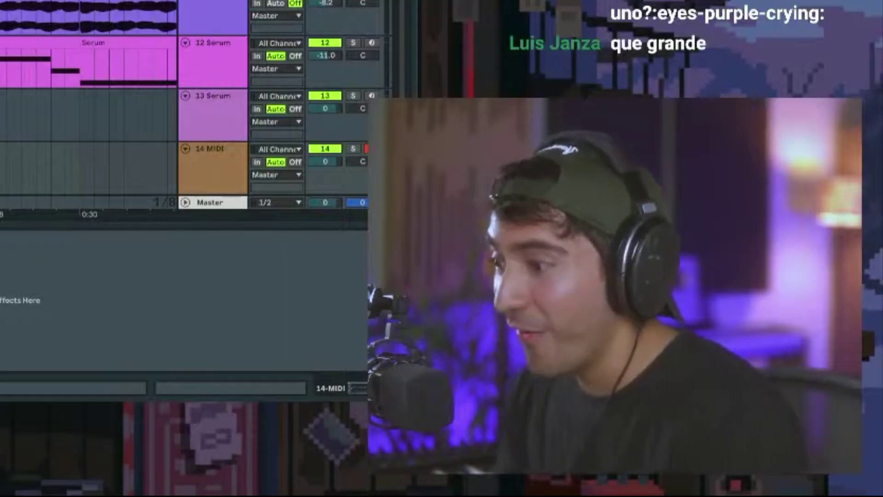
{"action": "left_click", "coordinate": [596, 333]}
{"action": "key", "text": "space"}
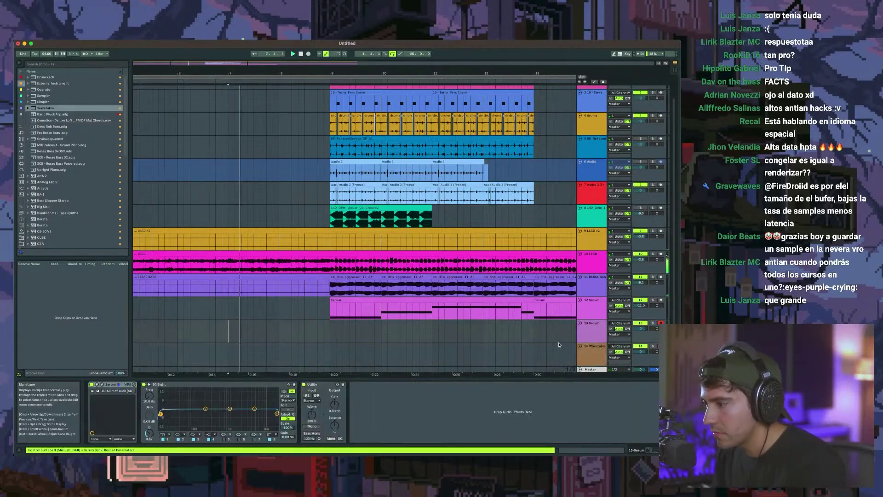
- Add an audio track above the Wavetable track and record a short clip just before bar 9
{"action": "left_click", "coordinate": [589, 355]}
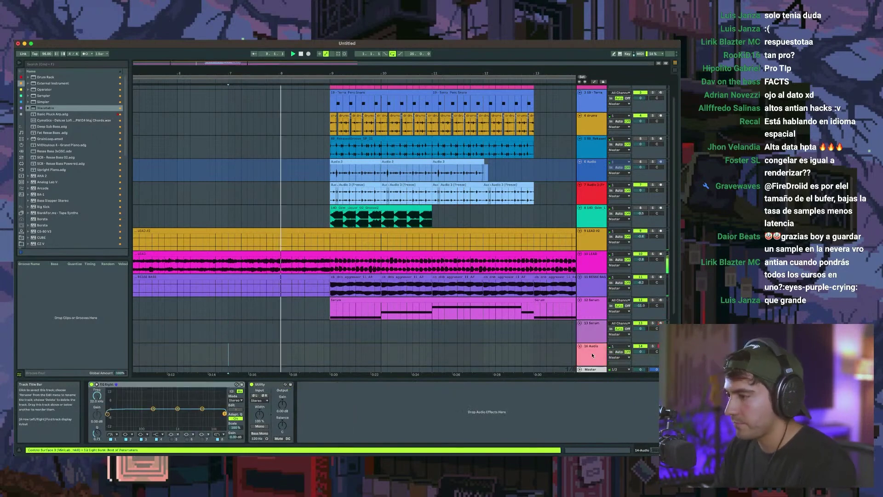
{"action": "key", "text": "F9"}
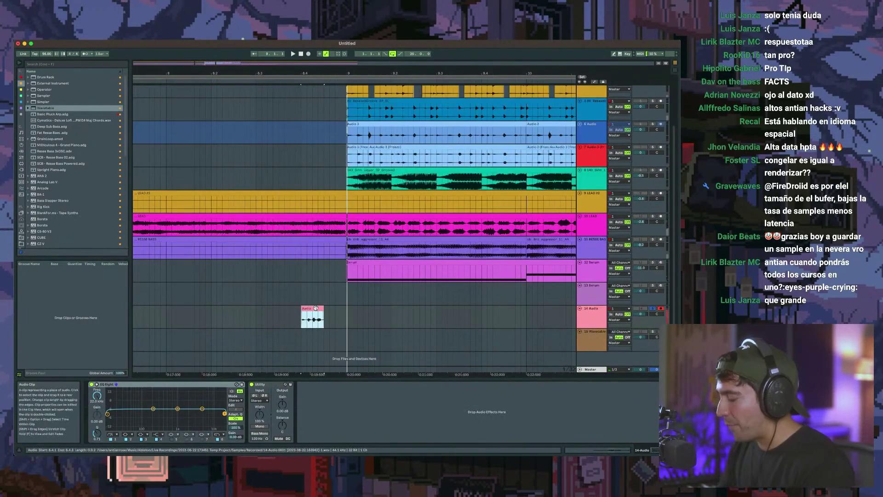
- Load Waves Tune and Redux on the newly recorded audio track and lower Redux's sample rate
{"action": "key", "text": "super+f"}
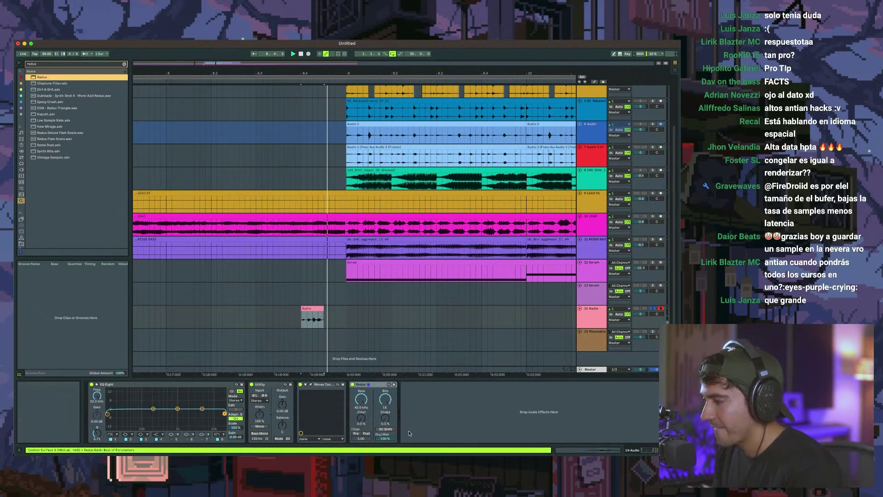
{"action": "left_click_drag", "start_coordinate": [361, 399], "coordinate": [361, 407]}
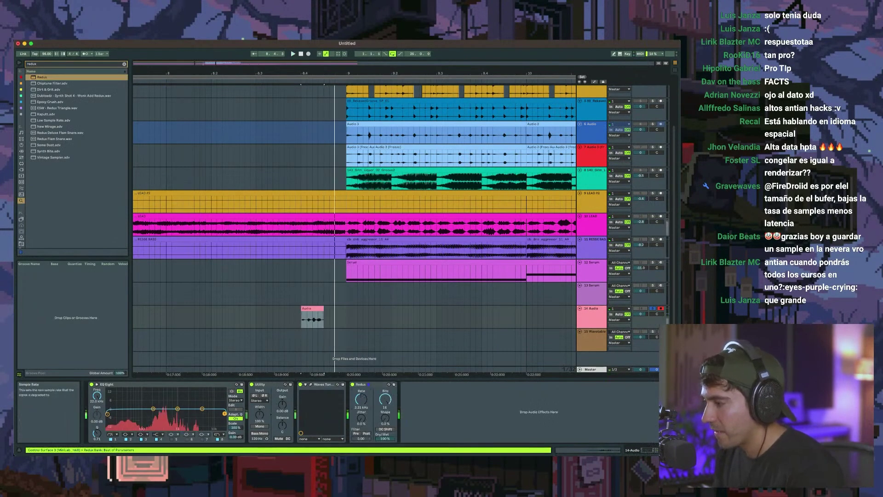
- Add Delay and CLA-3A Stereo to the recorded audio track after Redux
{"action": "key", "text": "super+f"}
{"action": "type", "text": "delay"}
{"action": "key", "text": "Return"}
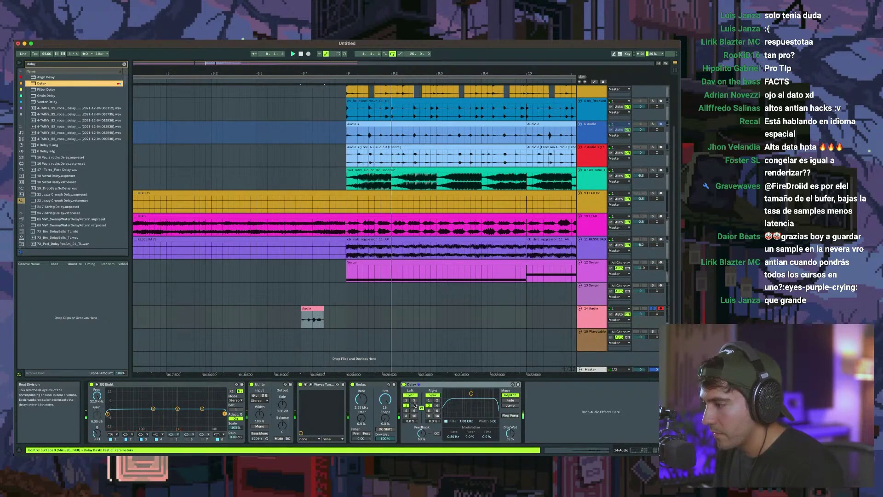
{"action": "key", "text": "super+f"}
{"action": "type", "text": "cla 3a"}
{"action": "key", "text": "Return"}
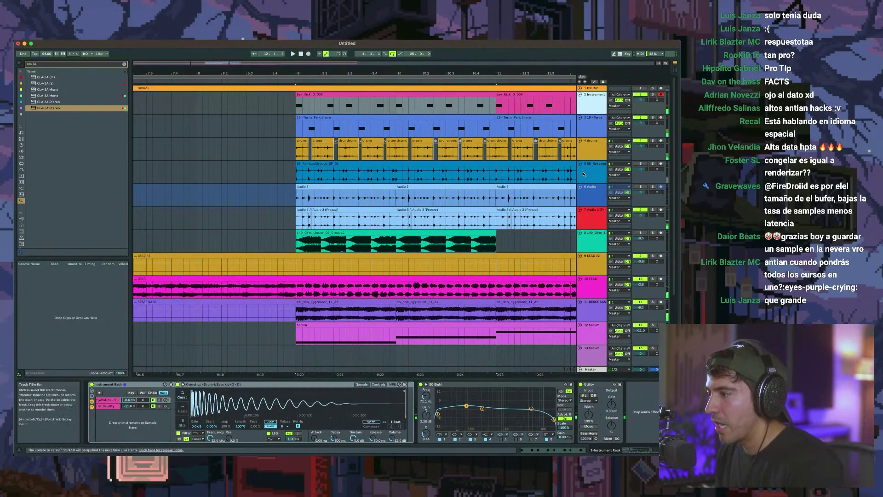
- Delete the 6 Audio track above the red frozen audio track
{"action": "left_click", "coordinate": [583, 177]}
{"action": "left_click", "coordinate": [593, 196]}
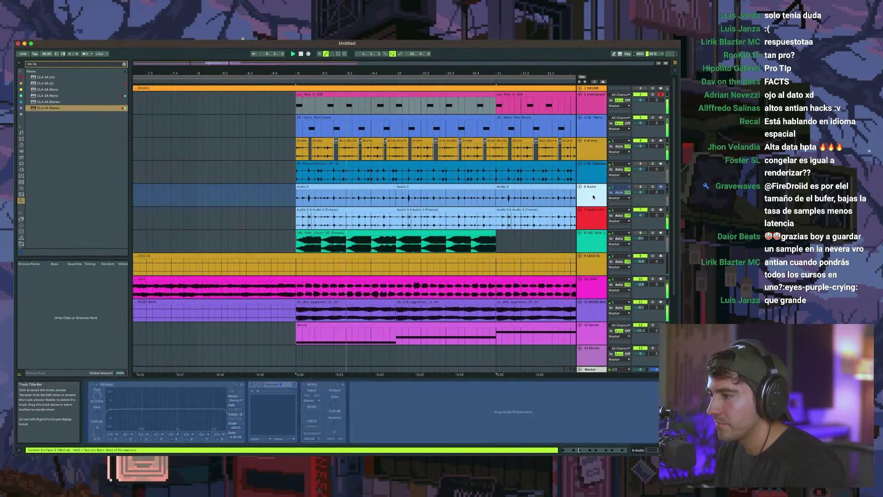
{"action": "key", "text": "Delete"}
- Open the first frozen clip on the red audio track, solo it and change its Beats warp transient loop mode
{"action": "left_click", "coordinate": [341, 188]}
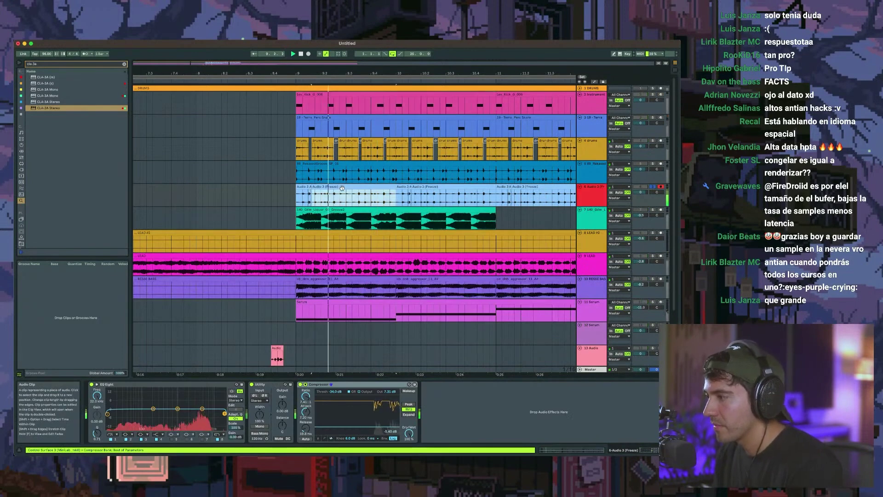
{"action": "double_click", "coordinate": [303, 191]}
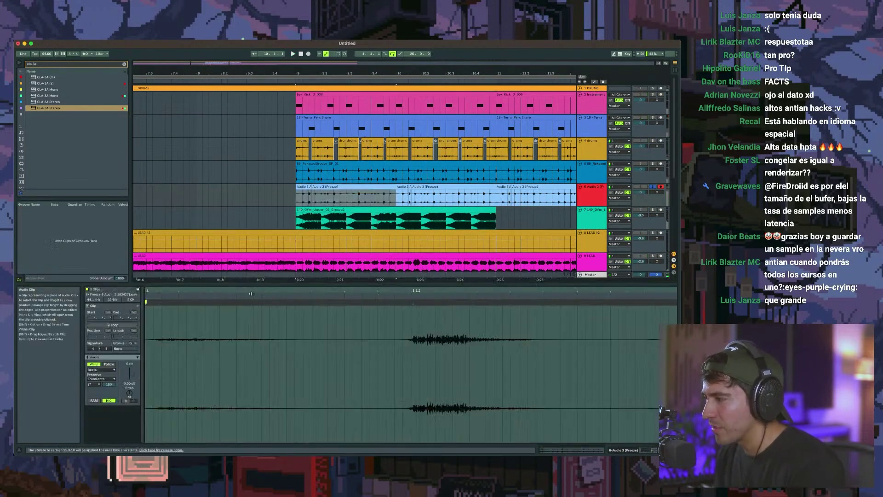
{"action": "key", "text": "s"}
{"action": "left_click", "coordinate": [95, 384]}
{"action": "left_click", "coordinate": [96, 390]}
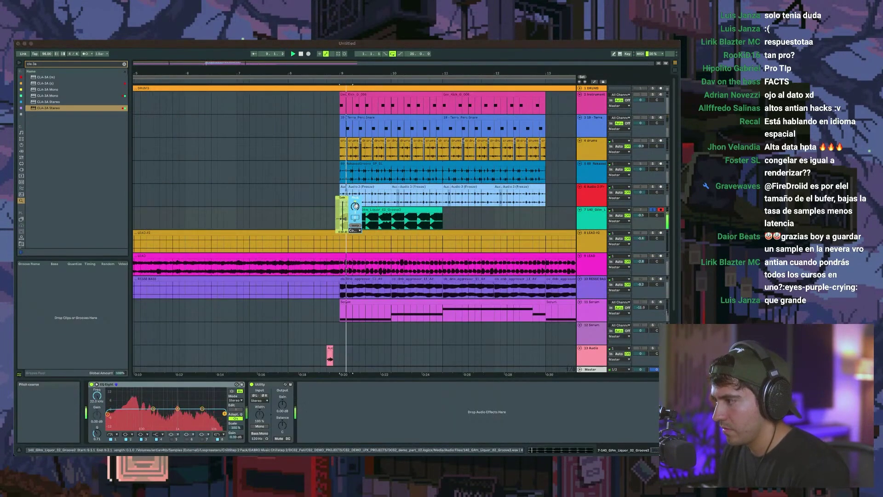
- Move the first piece of the Liquor groove clip to bar 9 of the RESSE BASS track and play the passage
{"action": "left_click_drag", "start_coordinate": [346, 216], "coordinate": [342, 289]}
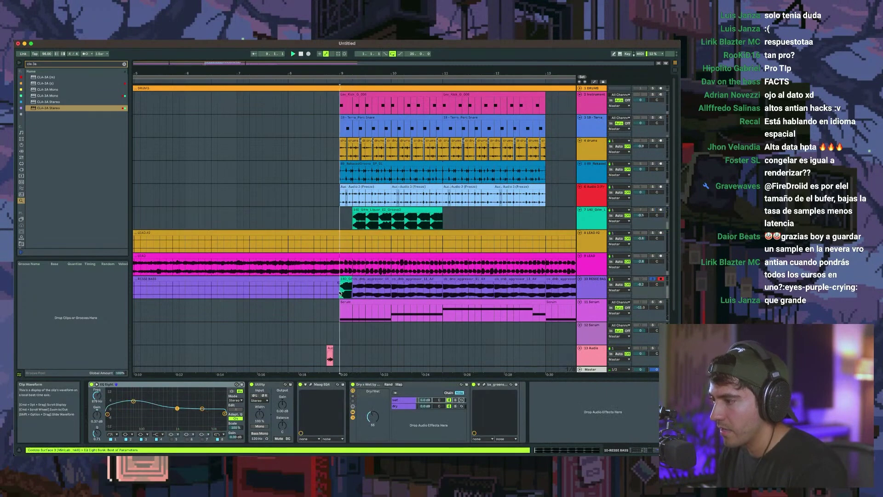
{"action": "key", "text": "space"}
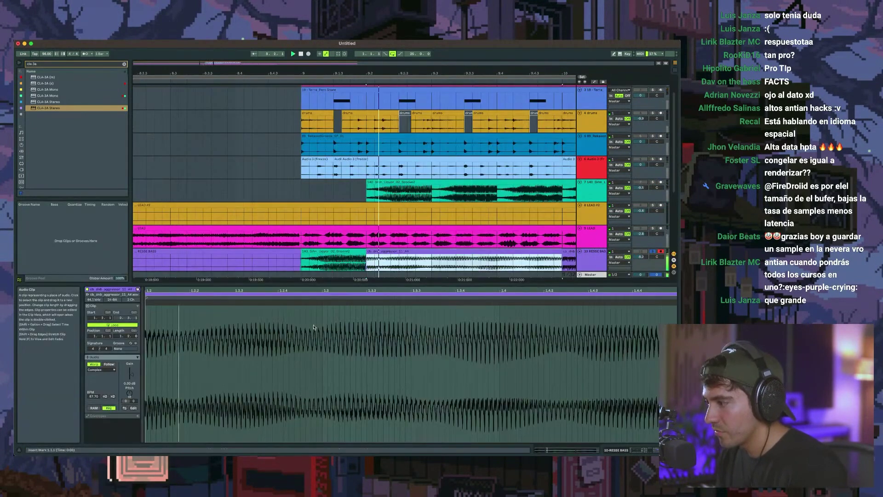
{"action": "key", "text": "space"}
{"action": "key", "text": "space"}
{"action": "key", "text": "space"}
{"action": "key", "text": "space"}
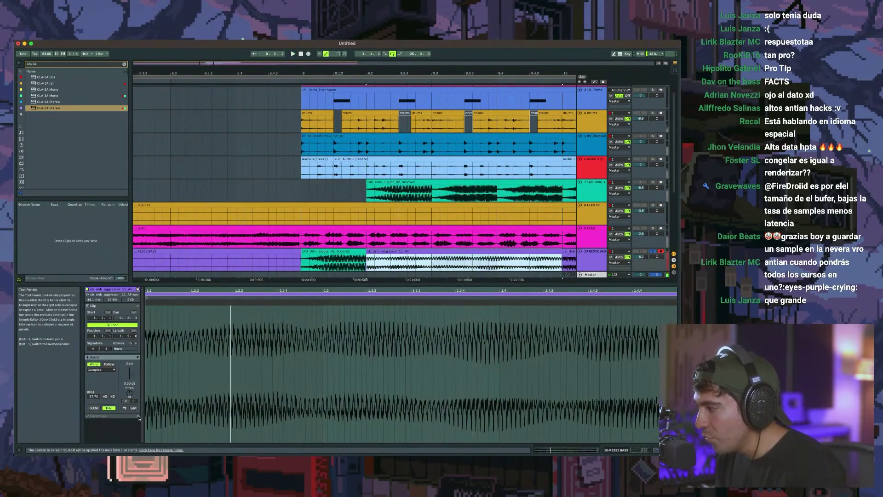
- Show the envelopes of the first aggressor bass clip and choose the Clip Transposition envelope
{"action": "left_click", "coordinate": [138, 416]}
{"action": "left_click", "coordinate": [102, 406]}
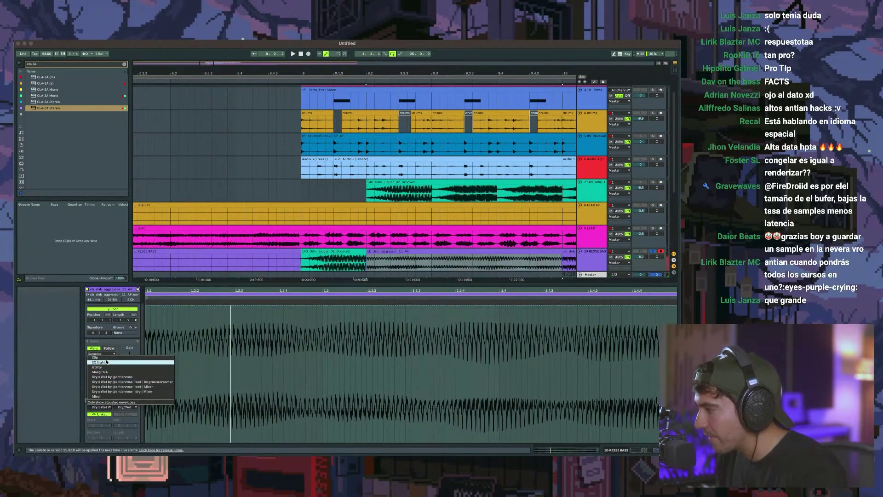
{"action": "left_click", "coordinate": [97, 357]}
{"action": "left_click", "coordinate": [127, 407]}
{"action": "key", "text": "space"}
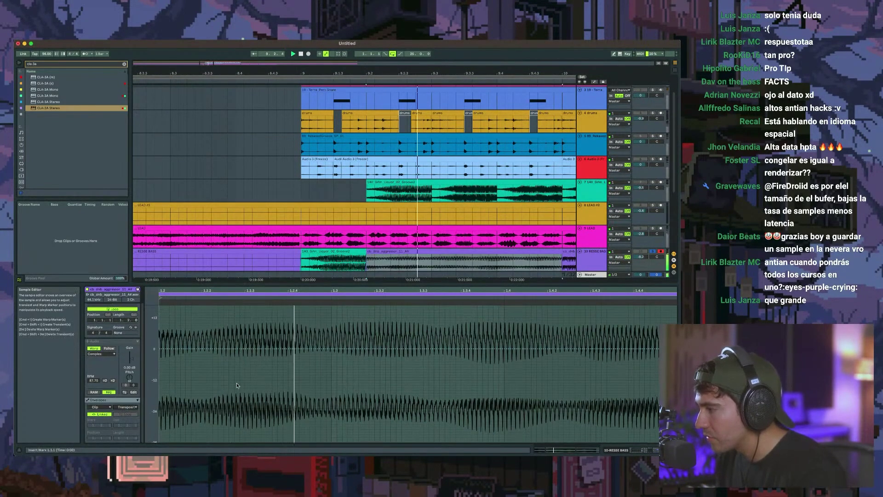
- Draw a curved transposition bump rising to +12 st around 1.3 in the aggressor bass clip, and play the arrangement from the device view
{"action": "left_click", "coordinate": [274, 348]}
{"action": "left_click", "coordinate": [331, 348]}
{"action": "key", "text": "space"}
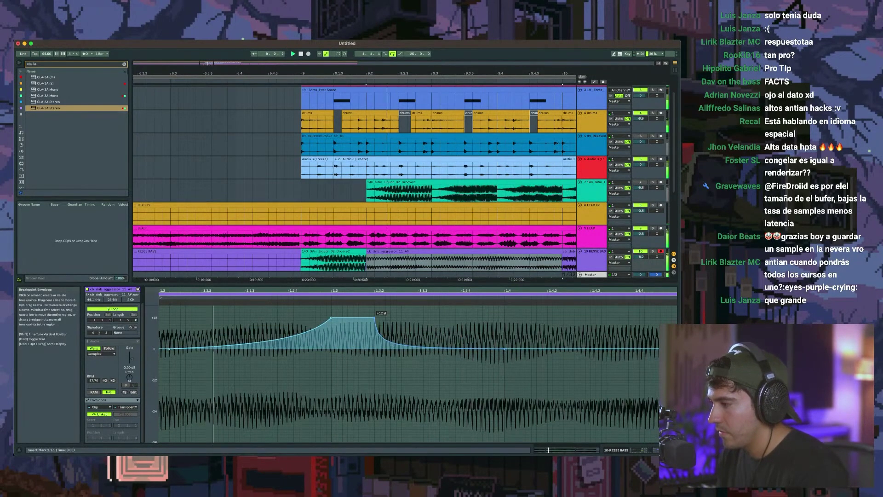
{"action": "left_click_drag", "start_coordinate": [439, 345], "coordinate": [443, 334], "text": "alt"}
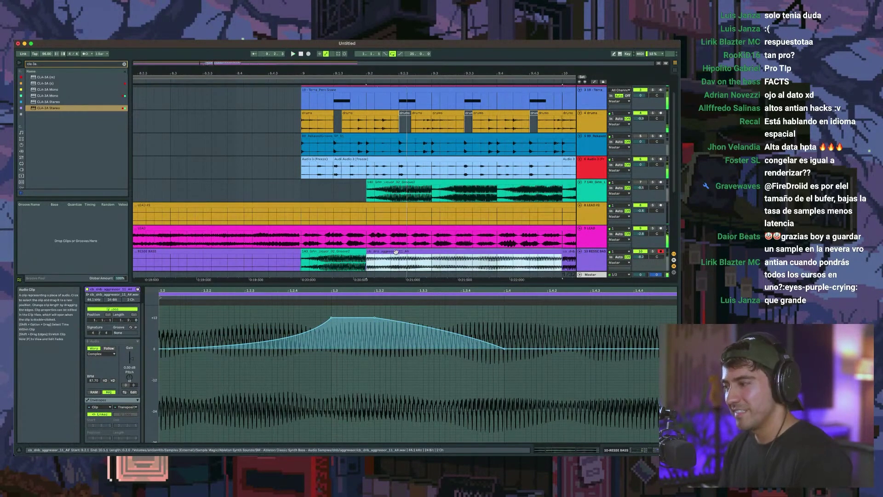
{"action": "key", "text": "shift+Tab"}
{"action": "key", "text": "space"}
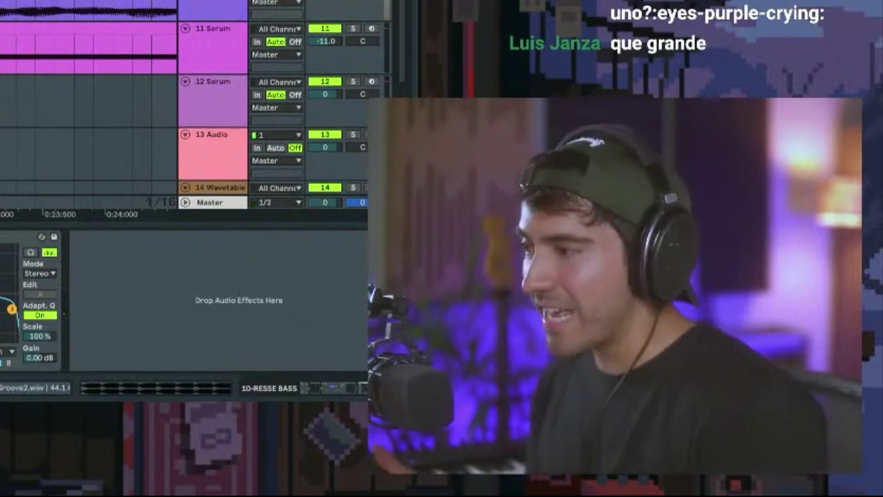
- Find Shaper MIDI in the browser and place it before the sampler on the Terra_Perc Snare track
{"action": "key", "text": "super+f"}
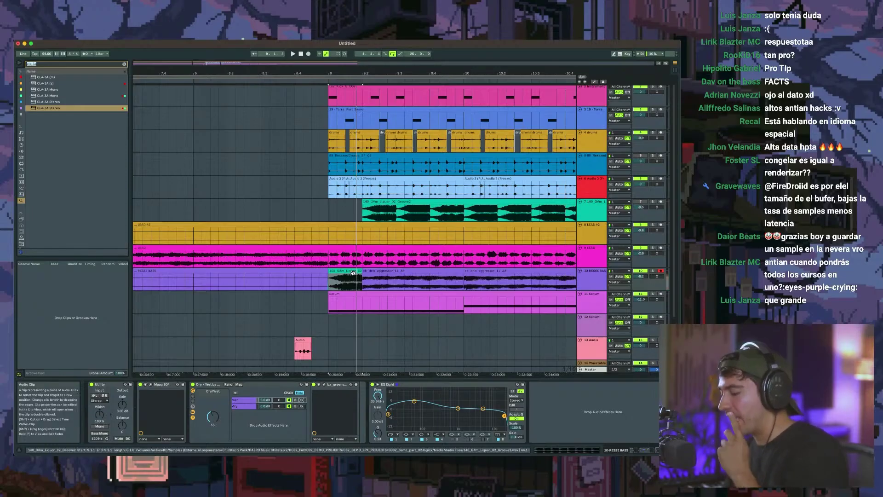
{"action": "scroll", "coordinate": [321, 207], "scroll_direction": "right", "scroll_amount": 3}
{"action": "left_click", "coordinate": [285, 123]}
{"action": "type", "text": "sh"}
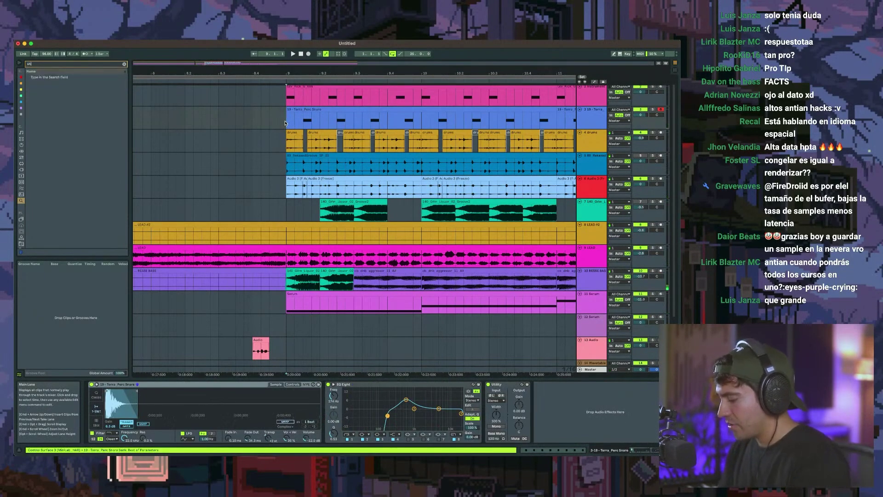
{"action": "type", "text": "aper"}
{"action": "left_click_drag", "start_coordinate": [47, 83], "coordinate": [101, 417]}
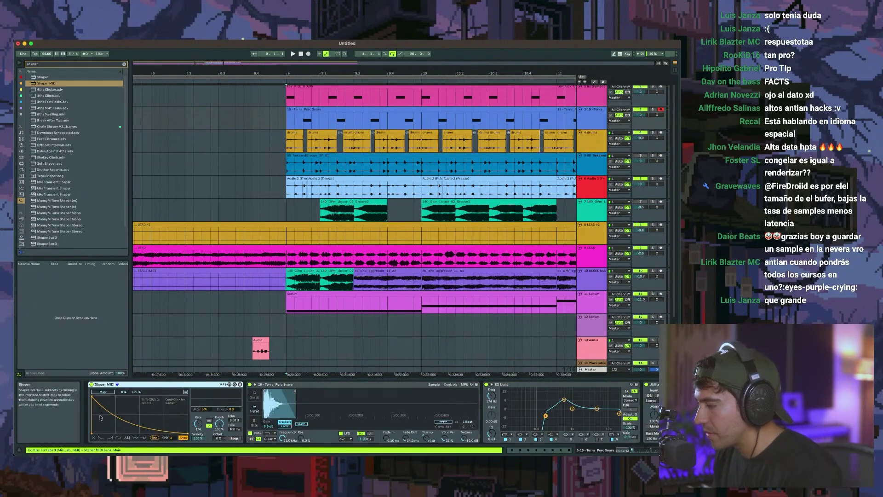
{"action": "left_click", "coordinate": [109, 437]}
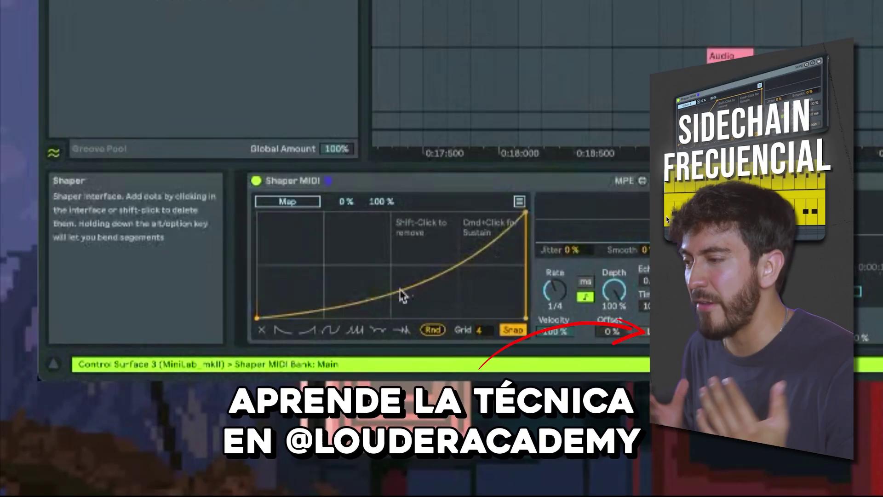
{"action": "left_click", "coordinate": [139, 425]}
{"action": "left_click", "coordinate": [391, 293], "text": "shift"}
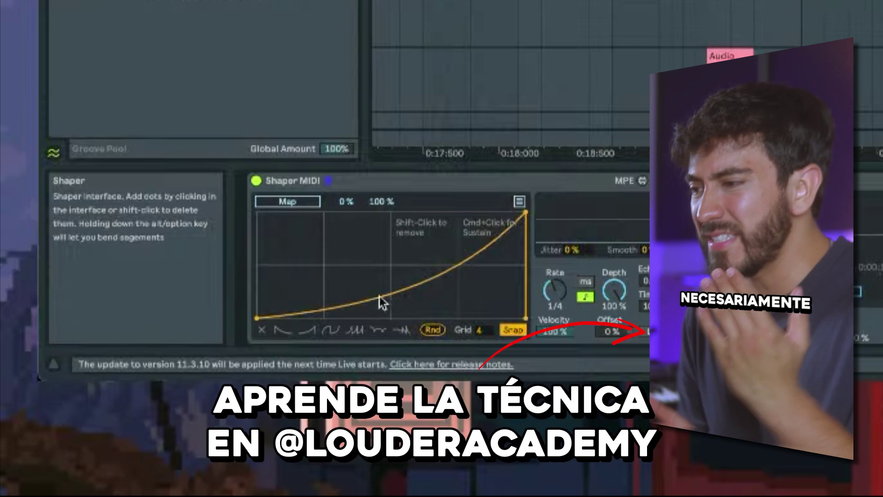
- Apply the falling curve in the snare's Shaper MIDI and raise a middle point close to the maximum
{"action": "left_click", "coordinate": [281, 329]}
{"action": "left_click", "coordinate": [393, 305]}
{"action": "left_click_drag", "start_coordinate": [392, 305], "coordinate": [379, 234]}
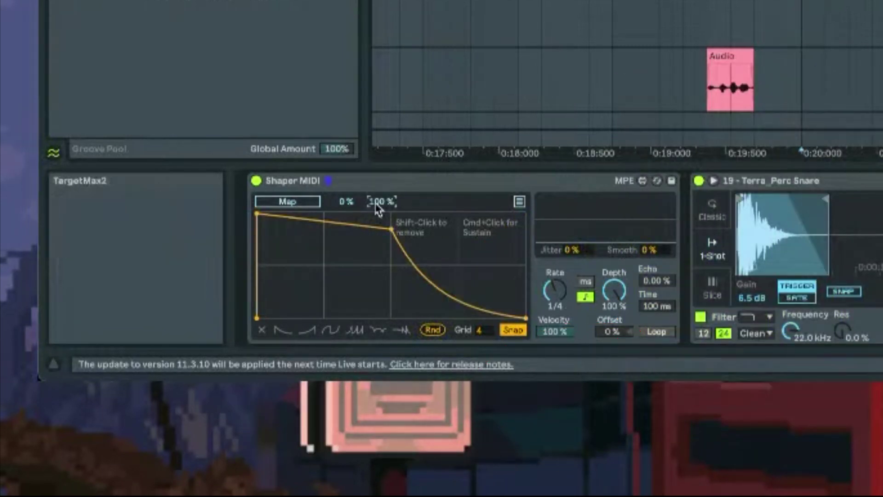
- Duplicate the RESSE BASS EQ Eight, map the snare's Shaper MIDI to the copy's band 2 gain, and play to test the modulation
{"action": "left_click", "coordinate": [301, 203]}
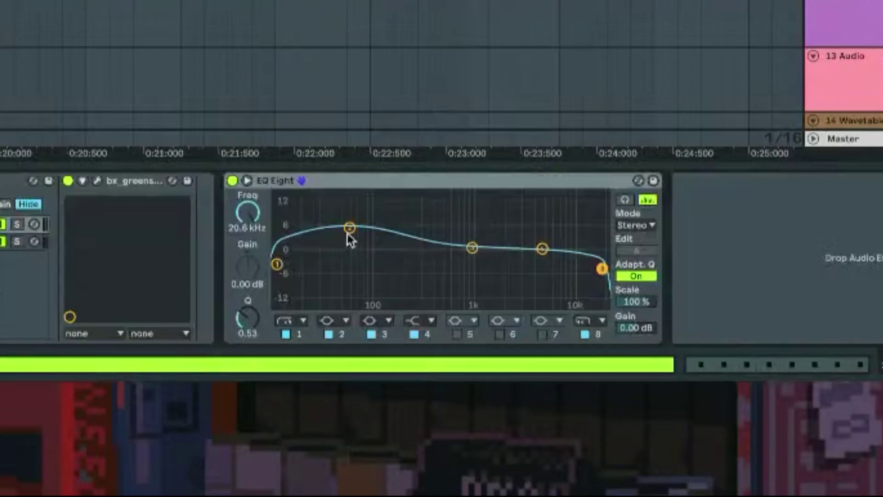
{"action": "left_click", "coordinate": [349, 228]}
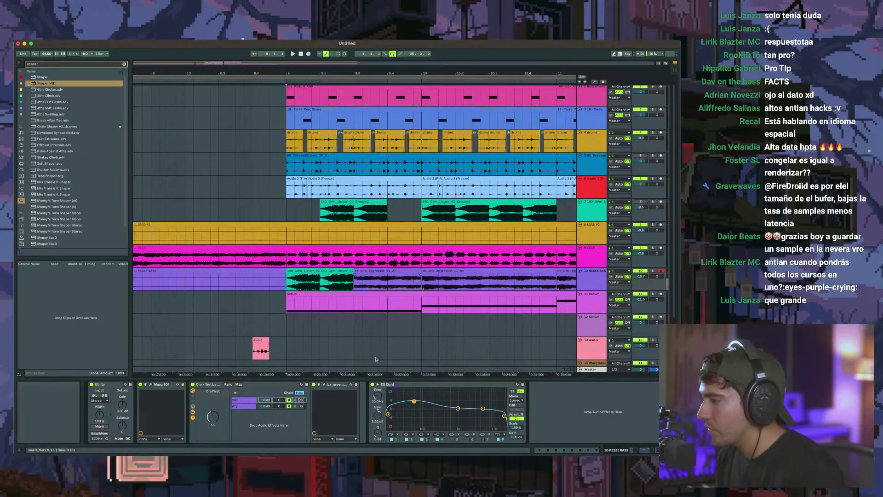
{"action": "left_click", "coordinate": [413, 385]}
{"action": "key", "text": "super+d"}
{"action": "double_click", "coordinate": [526, 414]}
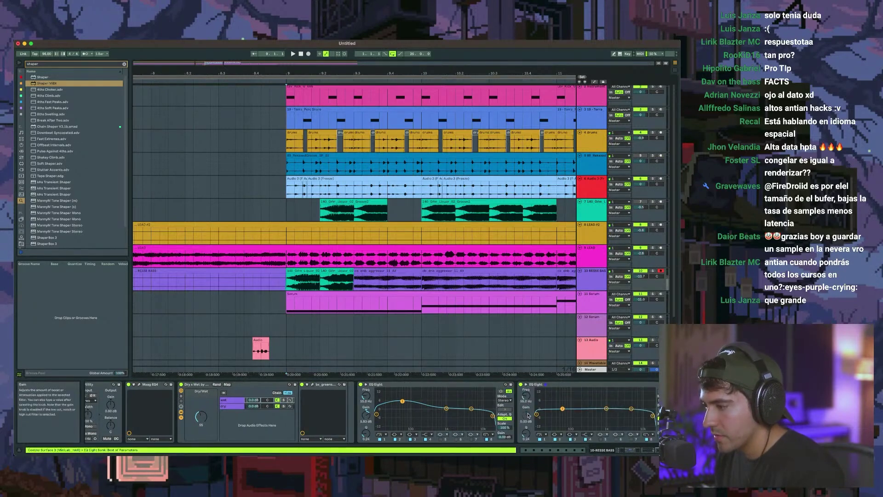
{"action": "key", "text": "space"}
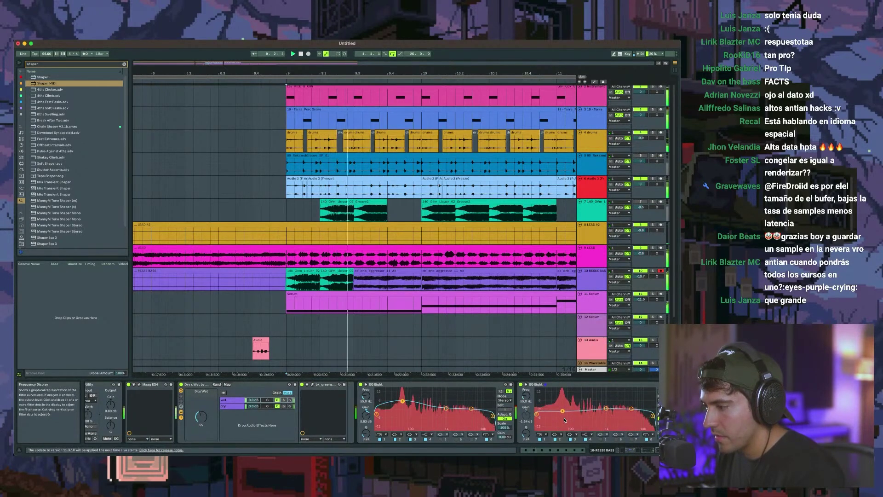
{"action": "mouse_move", "coordinate": [562, 409]}
{"action": "left_mouse_down"}
{"action": "mouse_move", "coordinate": [562, 425]}
{"action": "mouse_move", "coordinate": [562, 417]}
{"action": "left_mouse_up"}
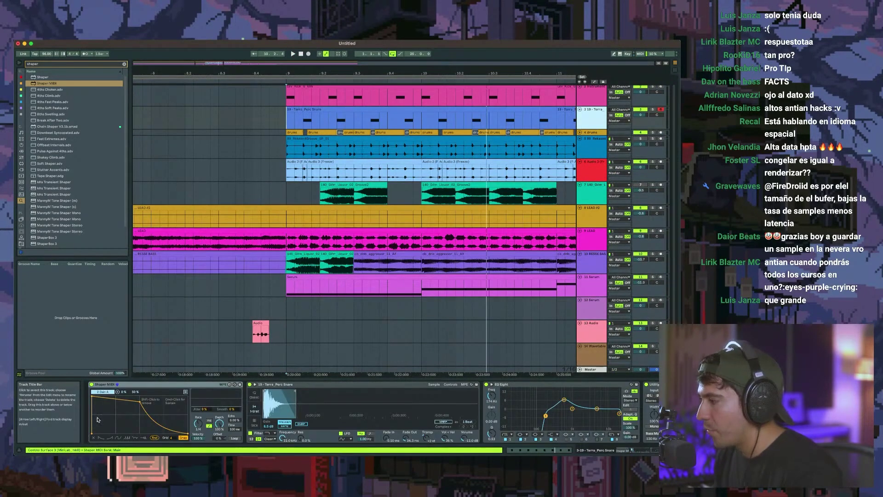
- Copy the Shaper MIDI to the kick track, set its mapping minimum to 50 % and adjust the mapping maximum
{"action": "left_click", "coordinate": [165, 384]}
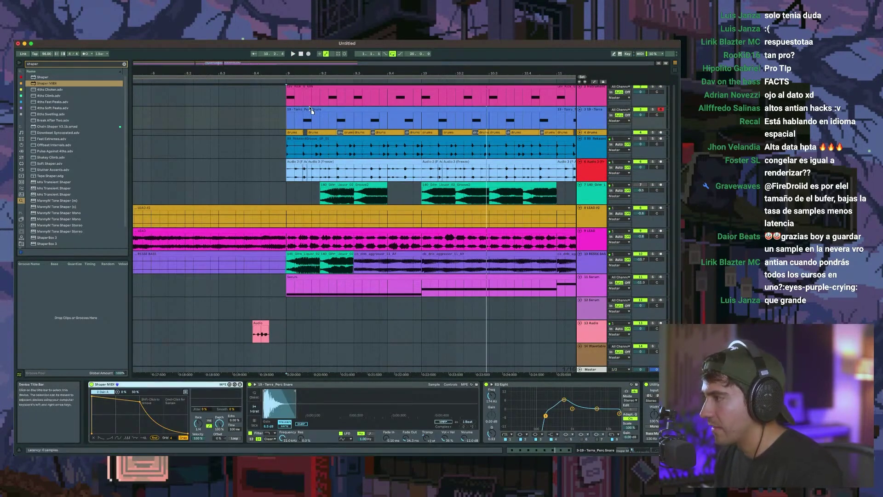
{"action": "left_click_drag", "start_coordinate": [303, 98], "coordinate": [304, 99]}
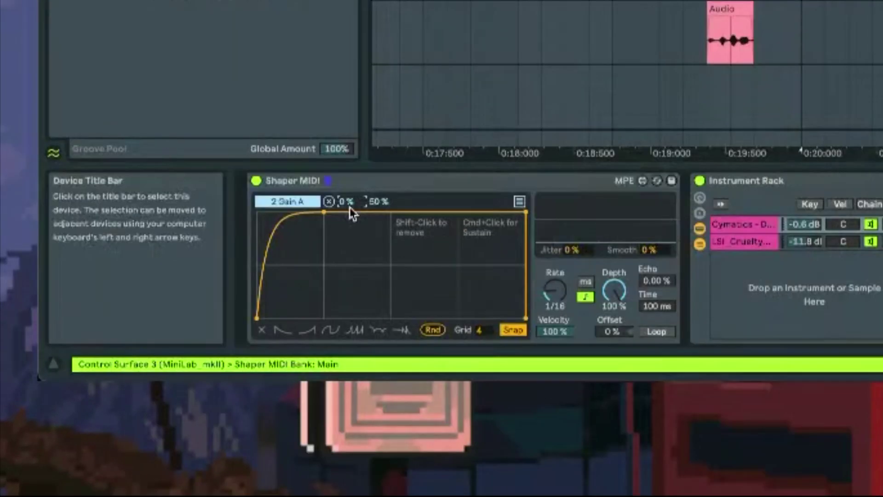
{"action": "type", "text": "50"}
{"action": "key", "text": "Return"}
{"action": "left_click", "coordinate": [379, 201]}
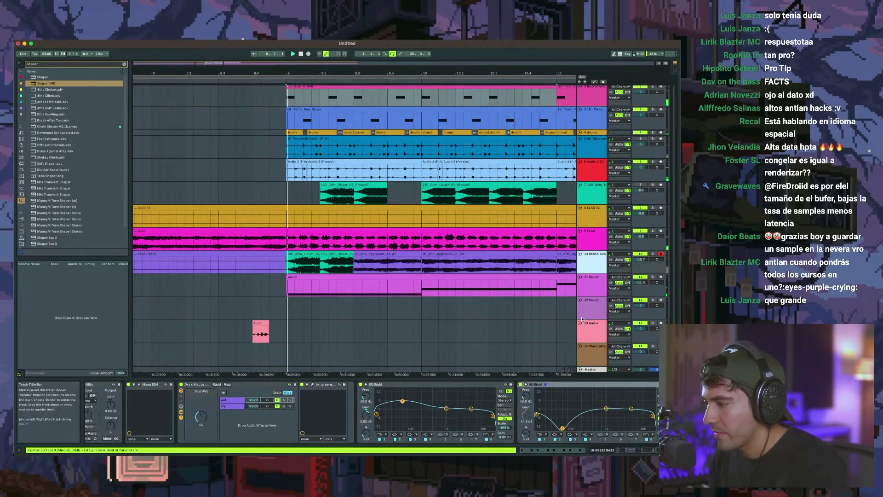
- Play the song and the soloed RESSE BASS track while adjusting the two lowest bands of its second EQ Eight
{"action": "key", "text": "space"}
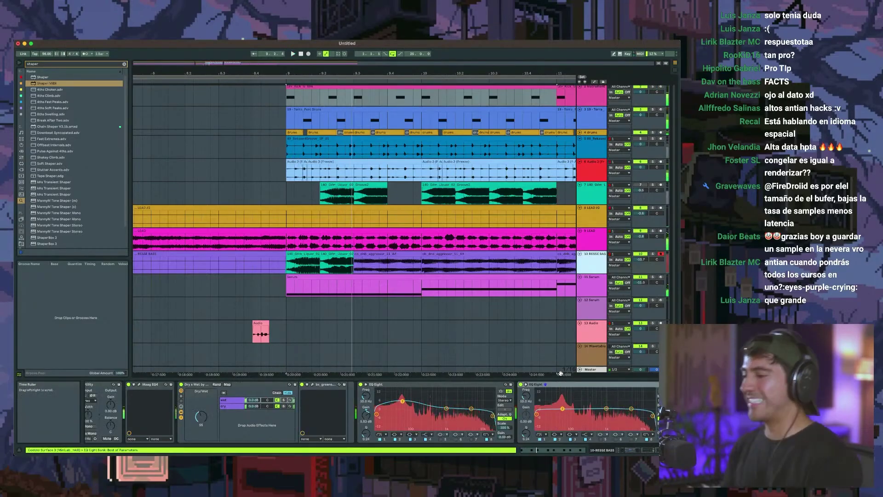
{"action": "left_click", "coordinate": [585, 102]}
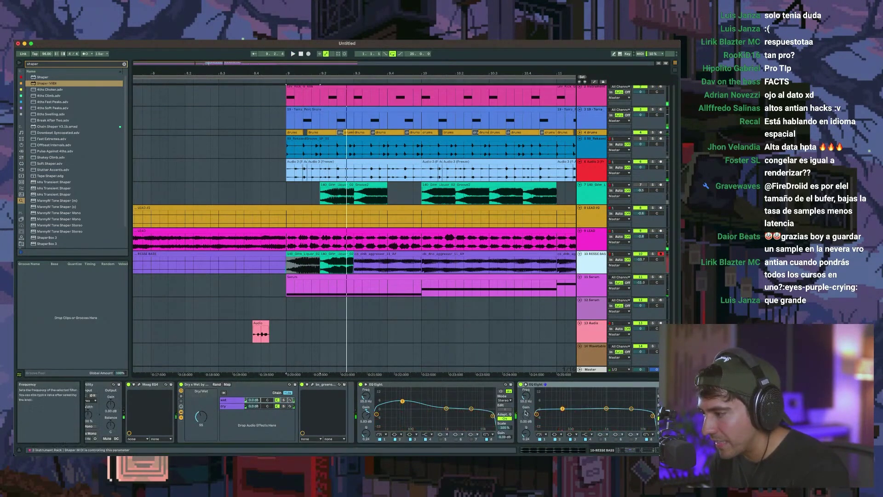
{"action": "left_click_drag", "start_coordinate": [562, 408], "coordinate": [562, 425]}
{"action": "key", "text": "space"}
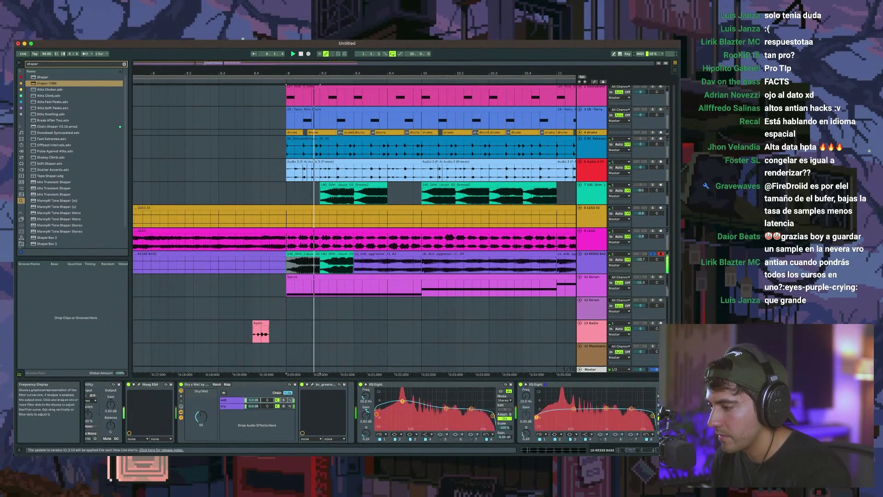
{"action": "left_click_drag", "start_coordinate": [536, 416], "coordinate": [536, 418]}
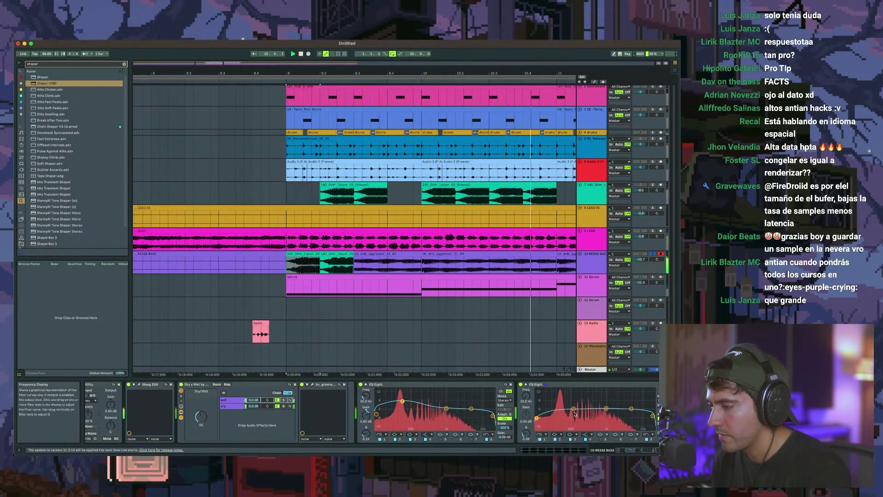
{"action": "key", "text": "space"}
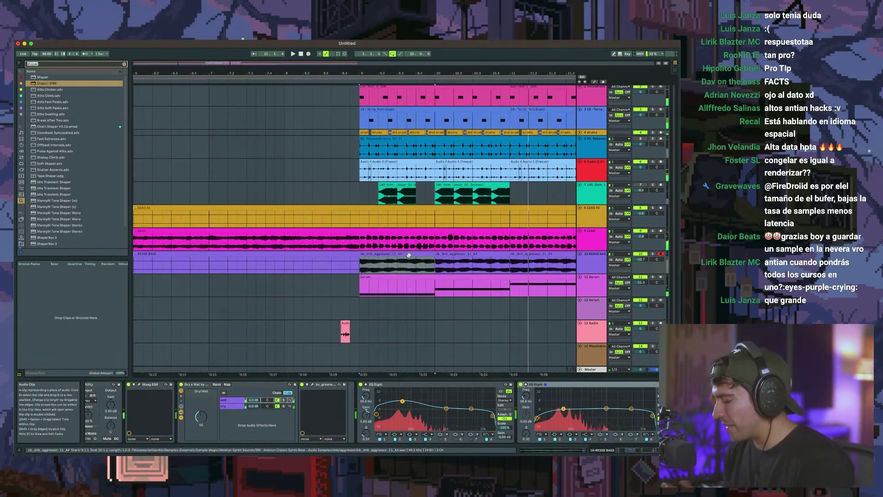
- Insert Driver between the two EQ Eights on the RESSE BASS track and raise its resonance
{"action": "key", "text": "super+f"}
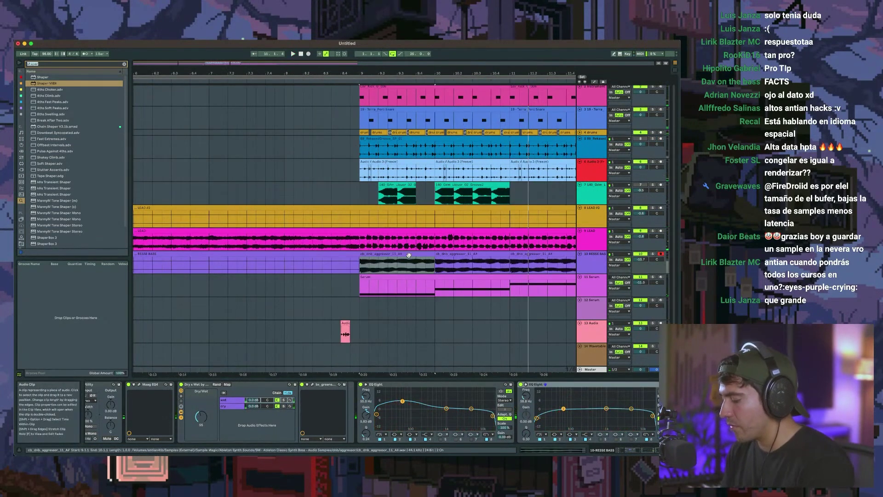
{"action": "type", "text": "driv"}
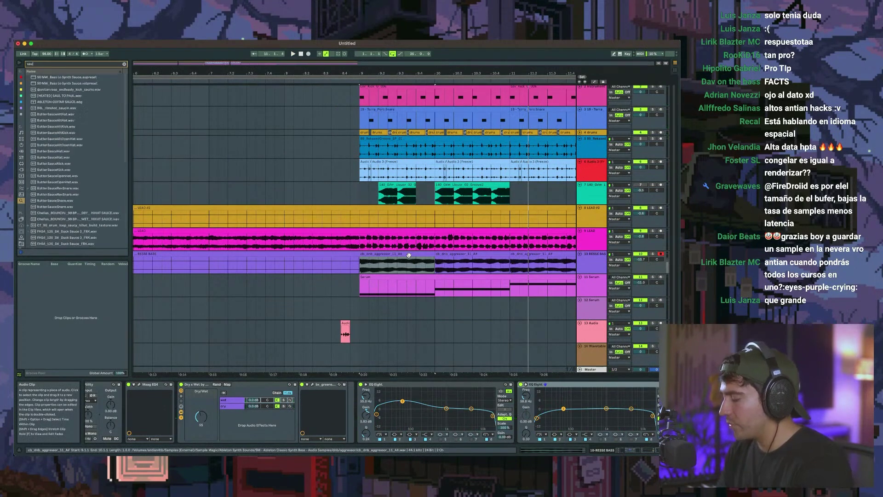
{"action": "type", "text": "e"}
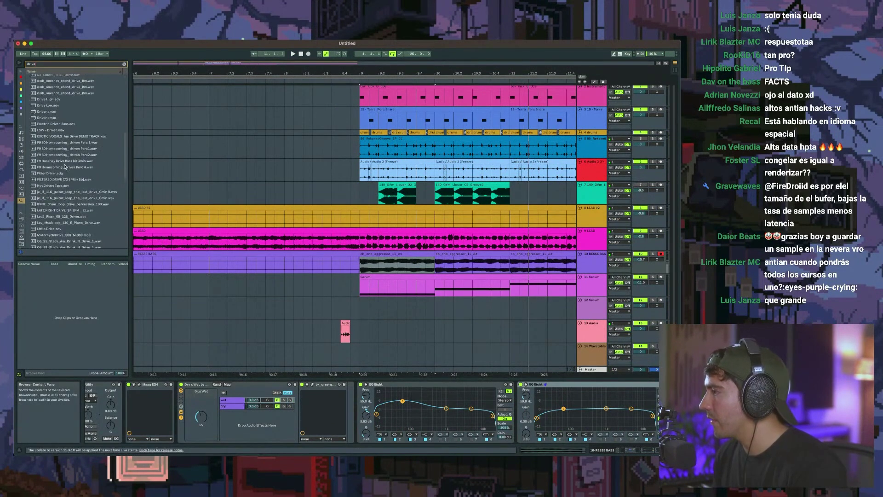
{"action": "left_click_drag", "start_coordinate": [44, 111], "coordinate": [517, 407]}
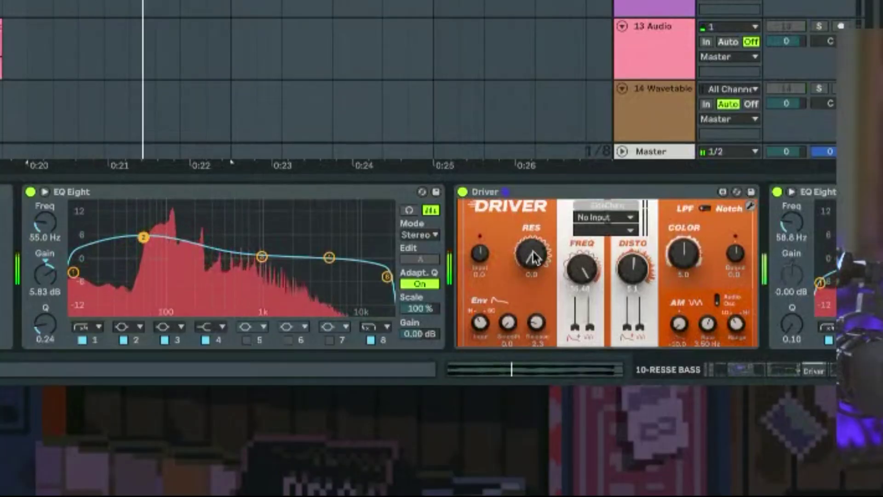
{"action": "left_click_drag", "start_coordinate": [533, 255], "coordinate": [532, 227]}
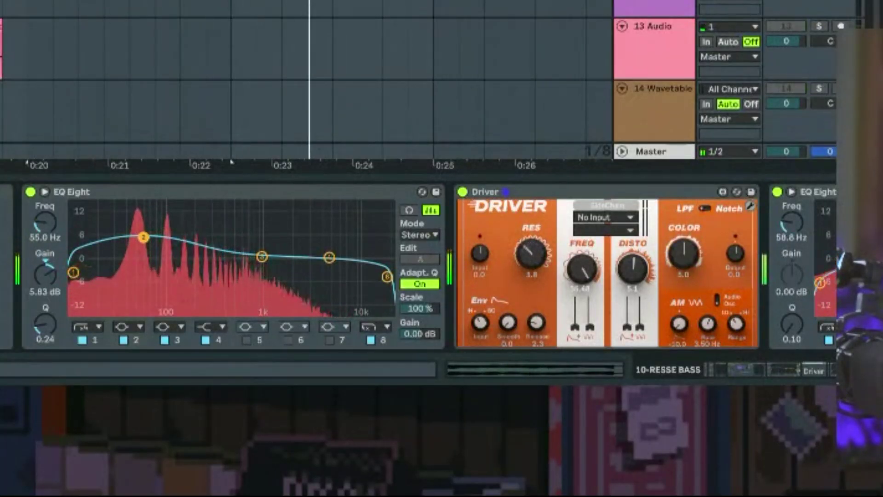
- Add Endless Smile after Redux on the group track and turn up its intensity
{"action": "scroll", "coordinate": [492, 297], "scroll_direction": "right", "scroll_amount": 10}
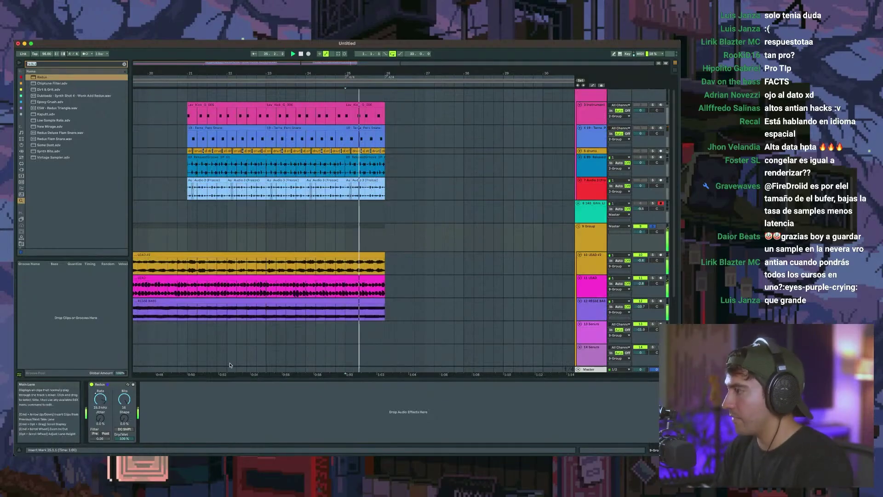
{"action": "type", "text": "endless sm"}
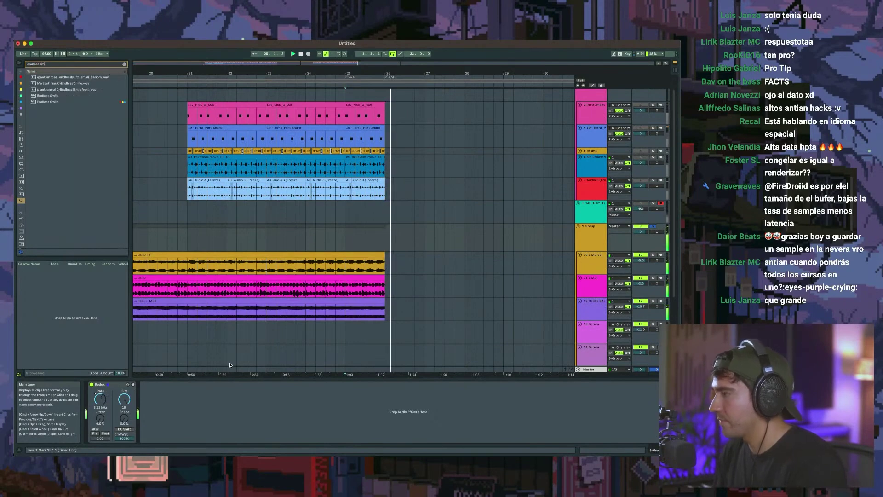
{"action": "key", "text": "Return"}
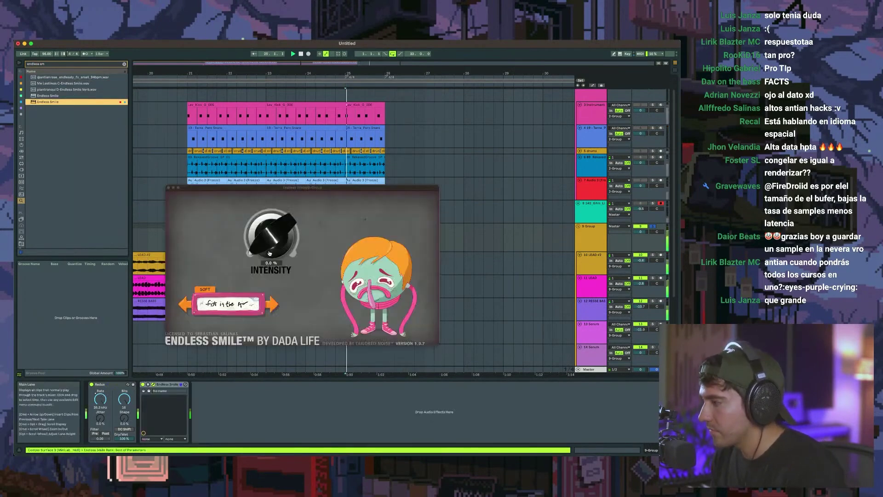
{"action": "left_click_drag", "start_coordinate": [262, 236], "coordinate": [259, 198]}
{"action": "left_click", "coordinate": [148, 384]}
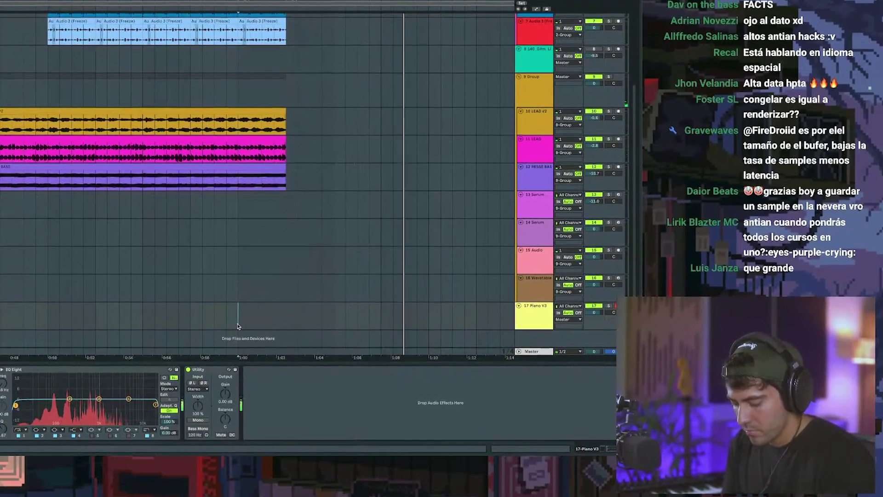
- Record a piano part on the Piano V3 track, starting from bar 25
{"action": "left_click", "coordinate": [205, 320]}
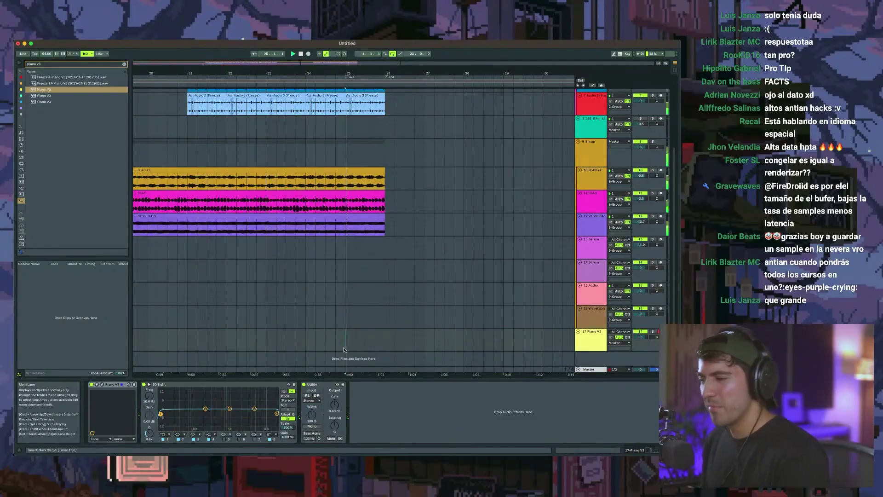
{"action": "key", "text": "F9"}
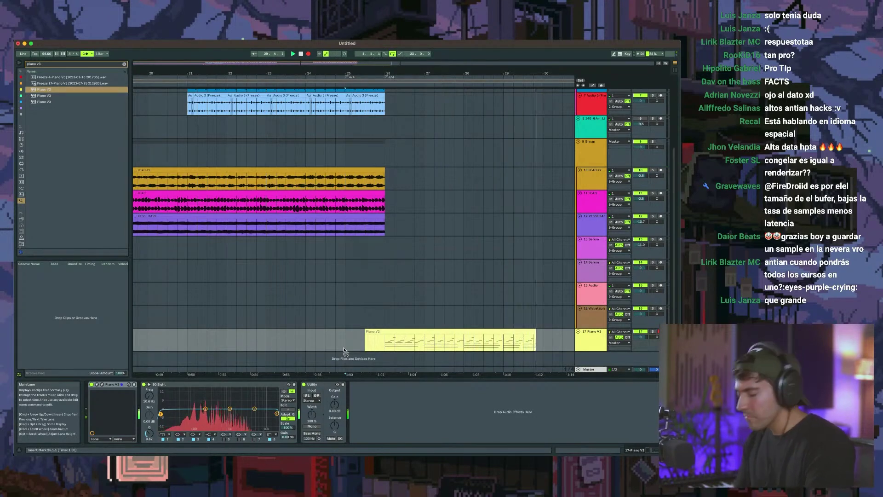
{"action": "left_click", "coordinate": [345, 351]}
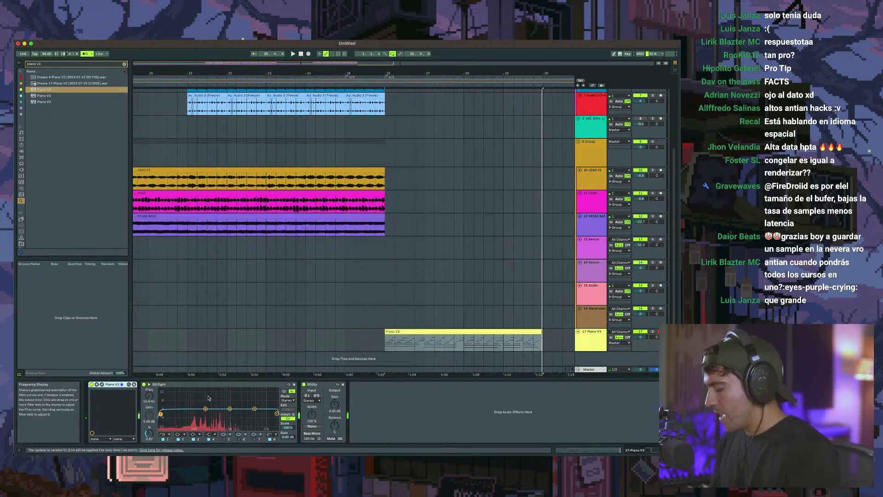
- Add a Velocity MIDI effect in front of the Piano V3 instrument
{"action": "key", "text": "cmd+f"}
{"action": "type", "text": "veloci"}
{"action": "key", "text": "Down"}
{"action": "key", "text": "Return"}
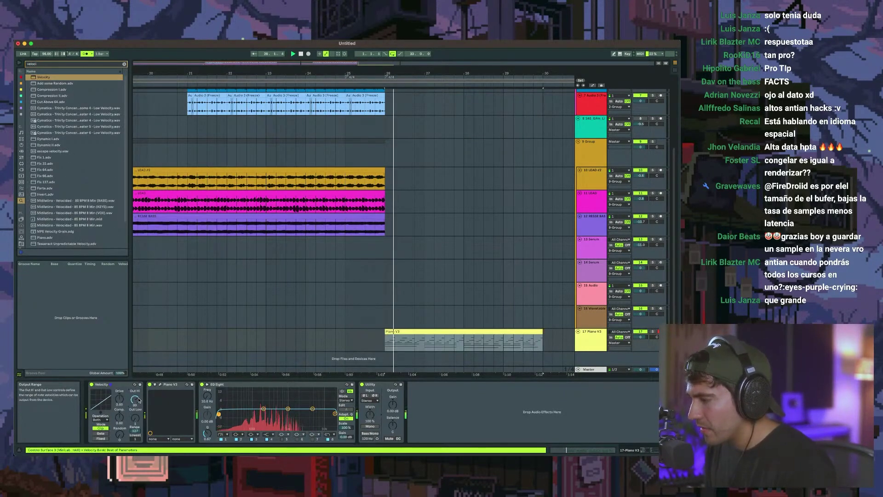
- Load the CLA-3A Stereo compressor after the Piano V3 instrument and close its plug-in window
{"action": "type", "text": "cla 3a"}
{"action": "key", "text": "Down"}
{"action": "key", "text": "Down"}
{"action": "key", "text": "Down"}
{"action": "key", "text": "Down"}
{"action": "key", "text": "Down"}
{"action": "key", "text": "Down"}
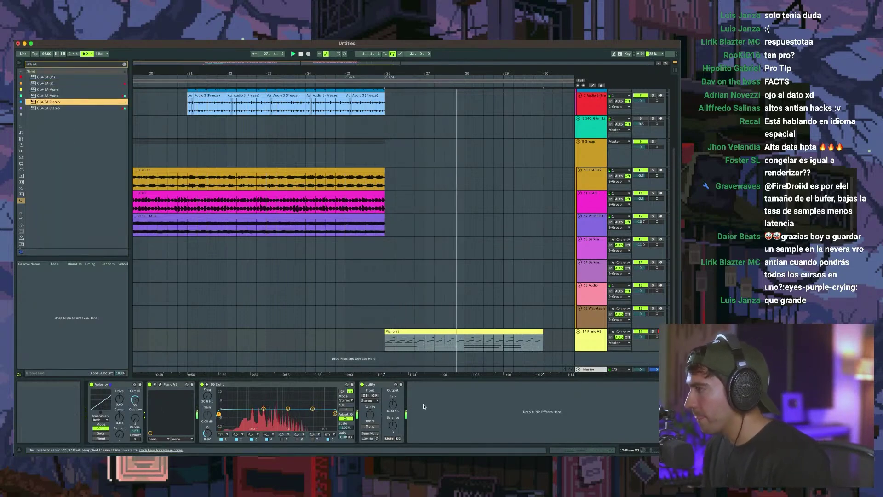
{"action": "key", "text": "Return"}
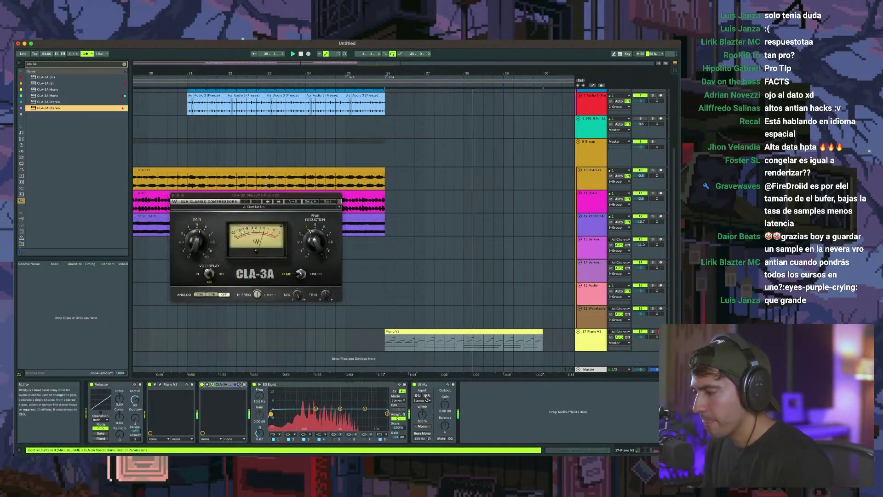
{"action": "left_click", "coordinate": [172, 195]}
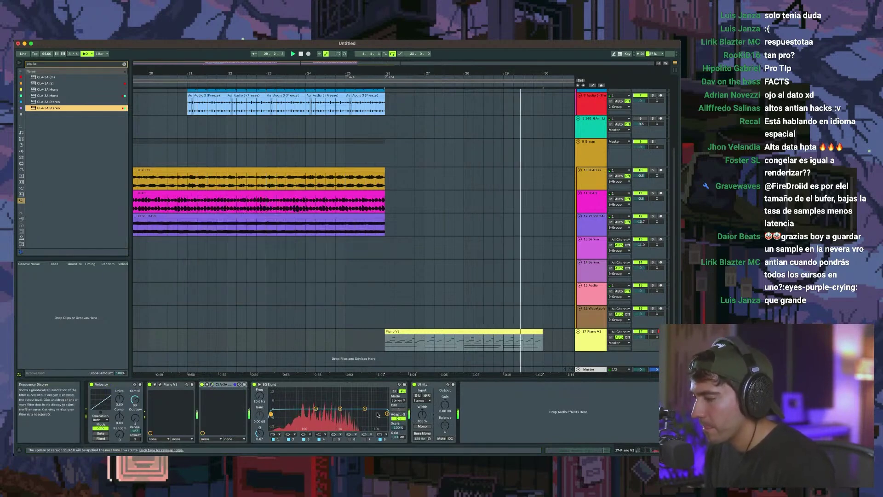
- Lower the high-cut frequency of the piano's EQ Eight and add SketchCassette II with adjusted flutter depth
{"action": "left_click_drag", "start_coordinate": [386, 413], "coordinate": [368, 413]}
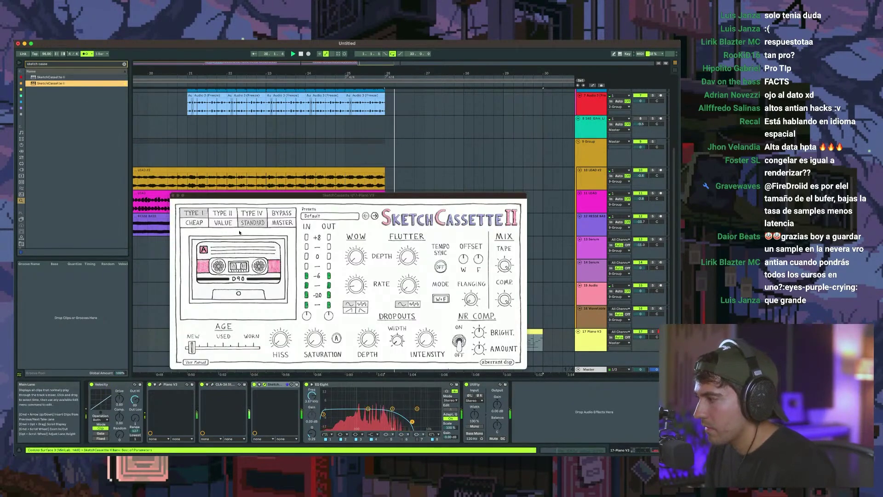
{"action": "left_click", "coordinate": [405, 255]}
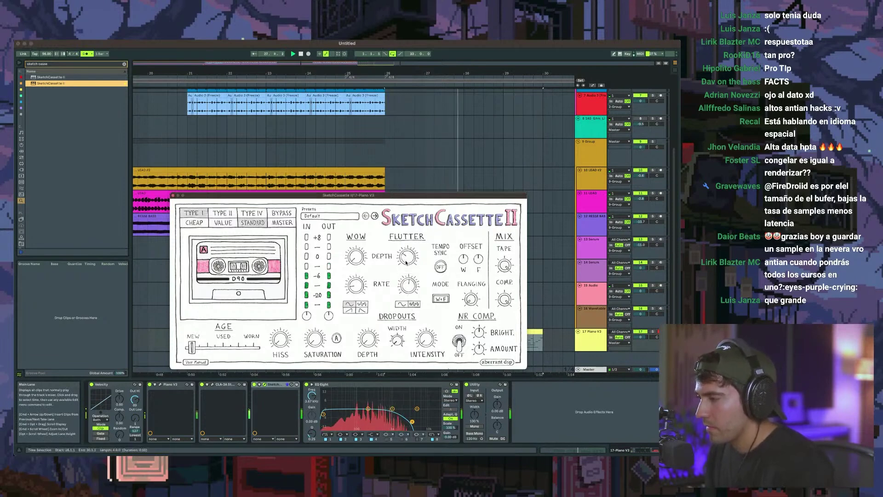
{"action": "left_click", "coordinate": [172, 195]}
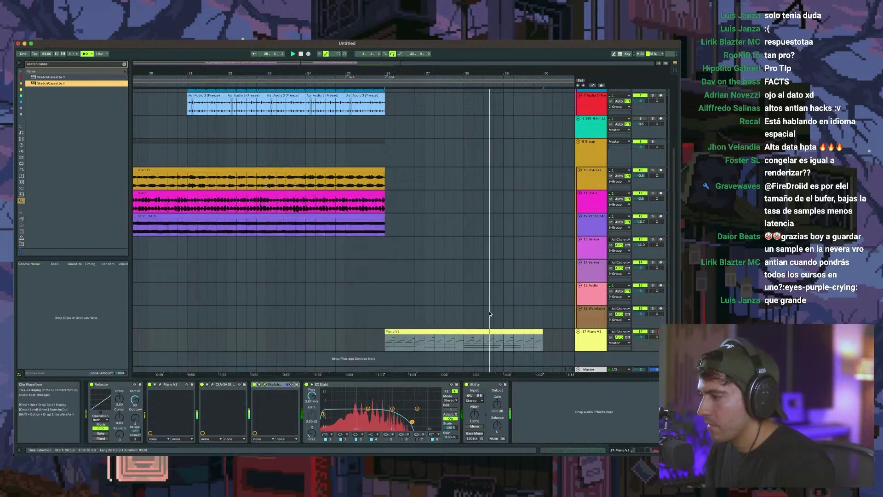
- Duplicate the Piano V3 clip directly after itself
{"action": "key", "text": "super+d"}
{"action": "scroll", "coordinate": [452, 339], "scroll_direction": "down", "scroll_amount": 2}
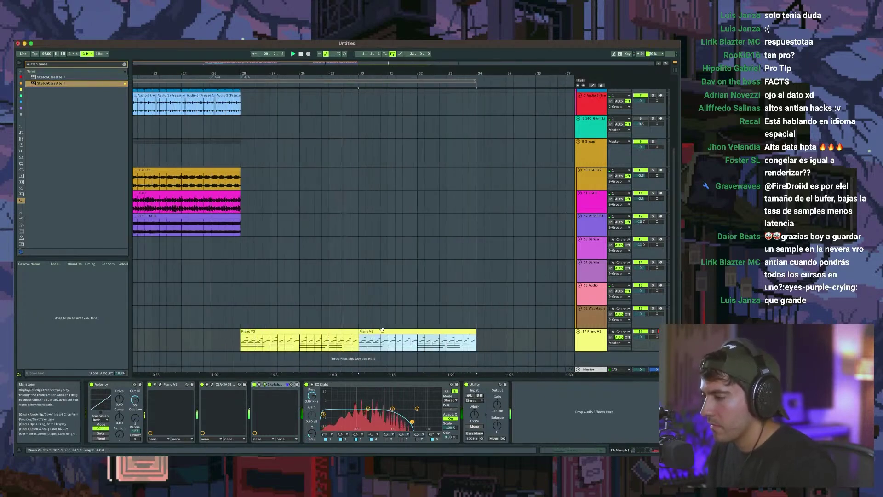
{"action": "scroll", "coordinate": [299, 326], "scroll_direction": "left", "scroll_amount": 1}
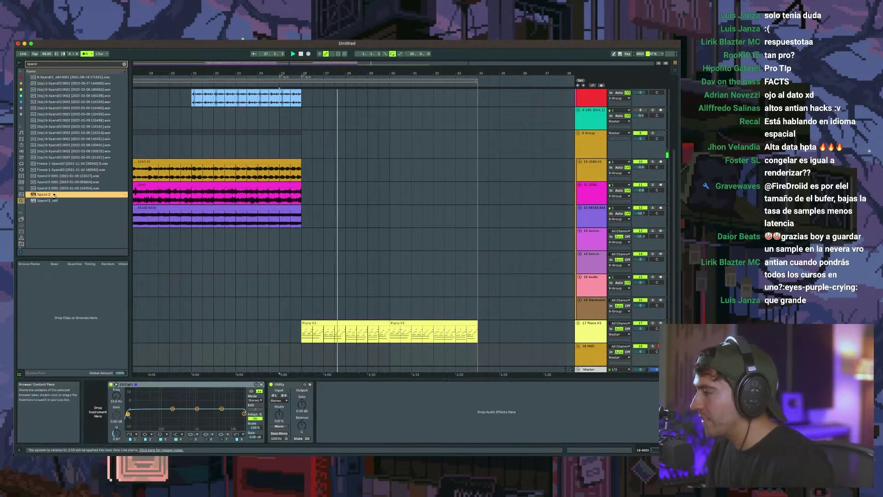
- Load Xpand!2 on the new MIDI track and step through its pad presets, including Heavenly Bell Pad and Evil Frog
{"action": "double_click", "coordinate": [77, 194]}
{"action": "left_click", "coordinate": [277, 371]}
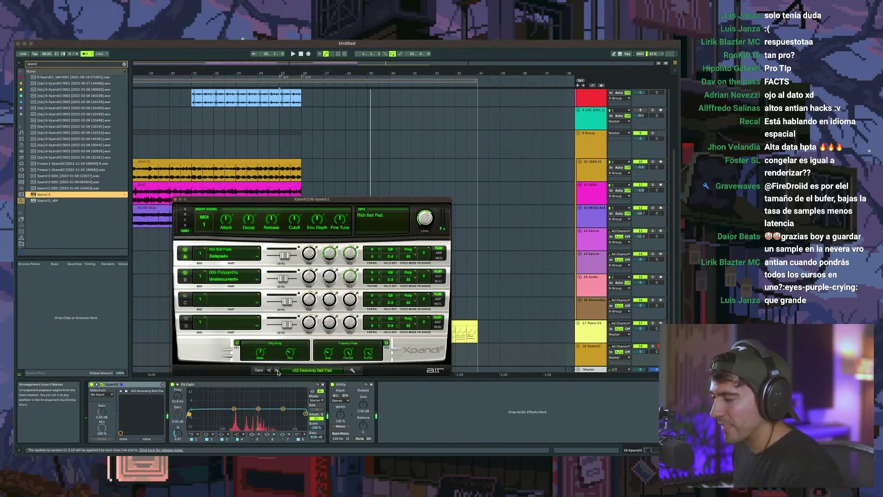
{"action": "left_click", "coordinate": [277, 370]}
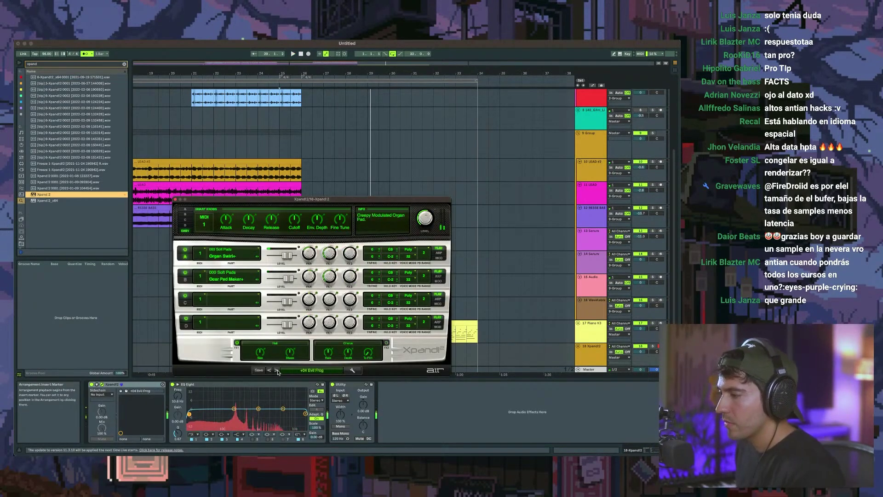
- Load the Natural Section brass preset in the second Xpand!2, then select the Spooky pad in the first and start recording
{"action": "left_click", "coordinate": [311, 370]}
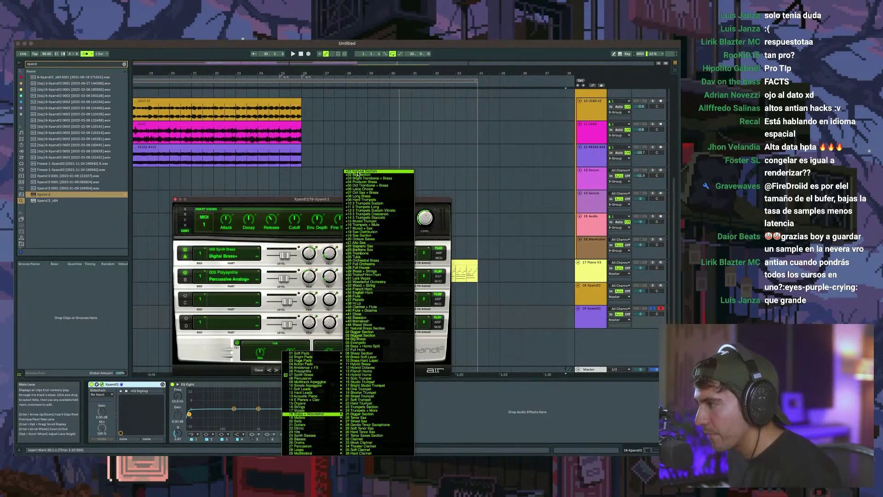
{"action": "left_click", "coordinate": [358, 172]}
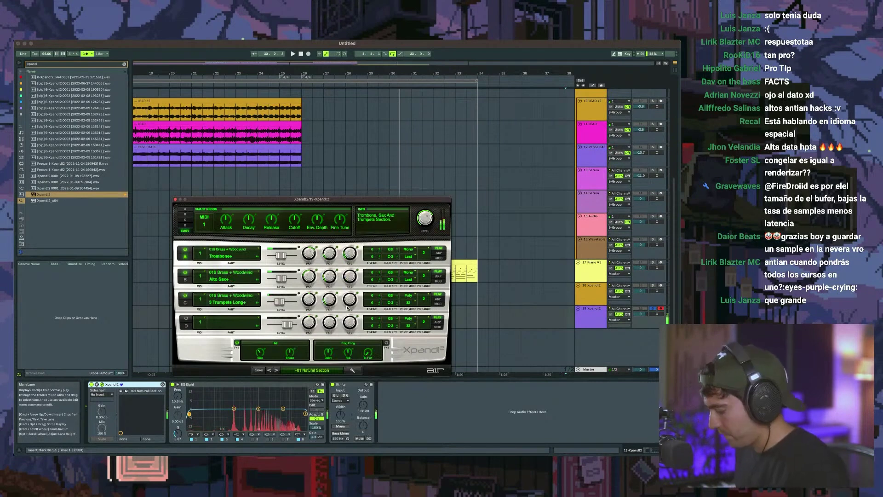
{"action": "left_click", "coordinate": [275, 371]}
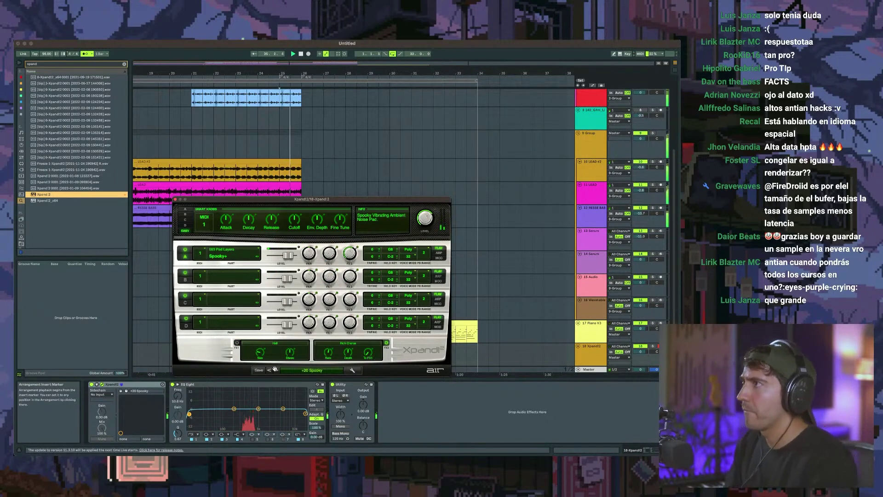
{"action": "key", "text": "F9"}
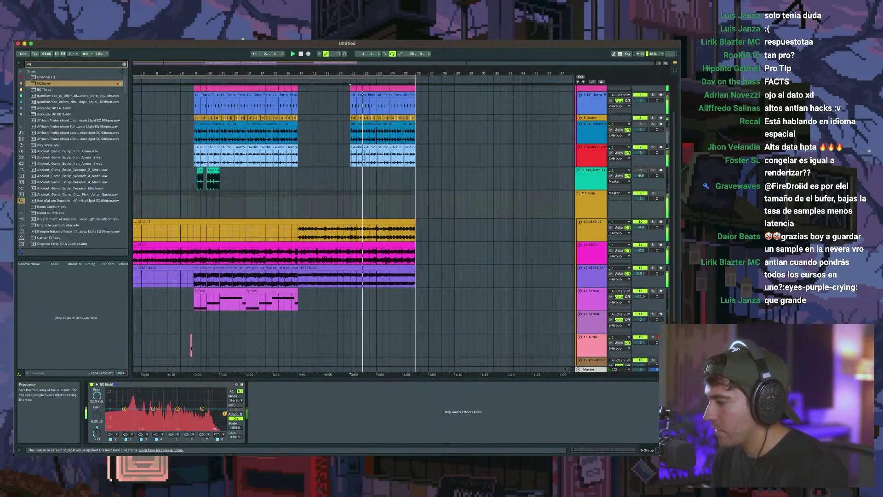
- Remove the EQ Eight from the group track
{"action": "left_click", "coordinate": [209, 385]}
{"action": "key", "text": "Delete"}
{"action": "scroll", "coordinate": [434, 248], "scroll_direction": "up", "scroll_amount": 5}
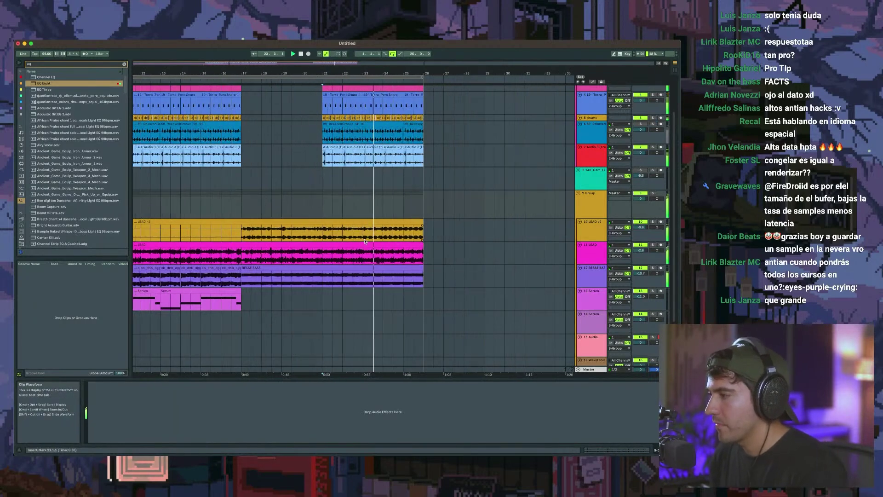
{"action": "scroll", "coordinate": [362, 233], "scroll_direction": "down", "scroll_amount": 5}
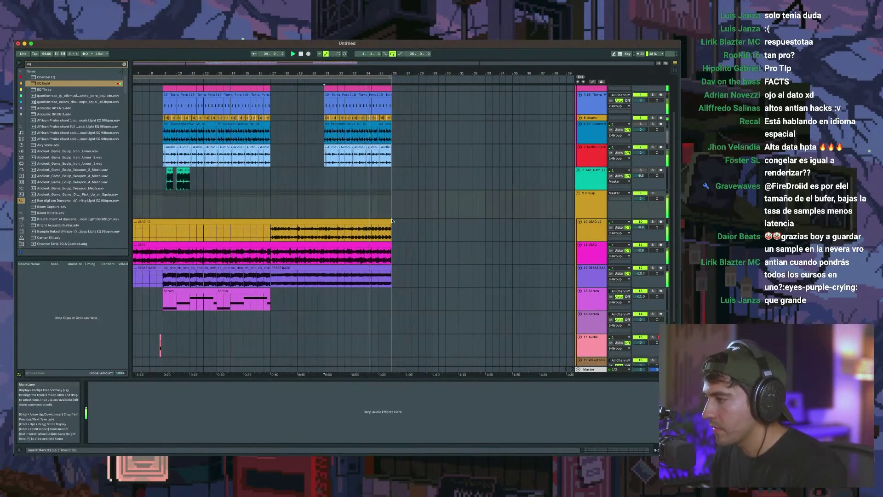
{"action": "left_click_drag", "start_coordinate": [384, 77], "coordinate": [413, 81]}
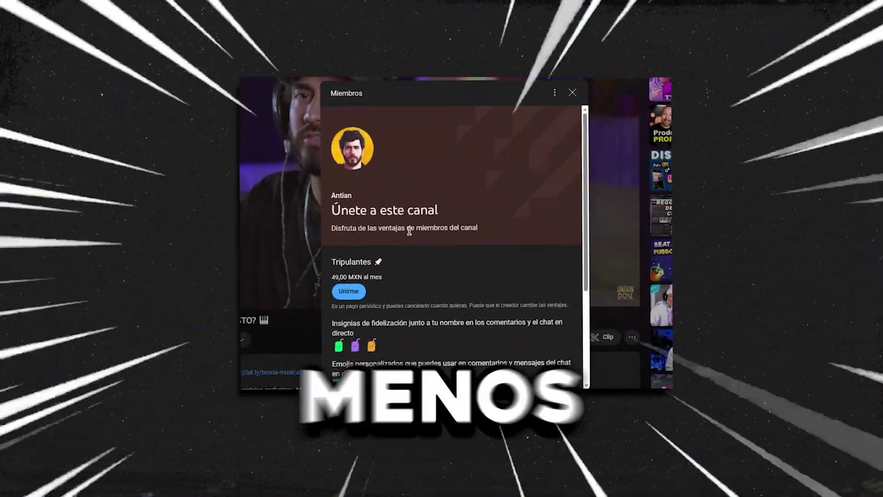
- Switch to Discord, browse the nairo.collective server's channel list and open the mango-miembros channel
{"action": "scroll", "coordinate": [362, 265], "scroll_direction": "down", "scroll_amount": 4}
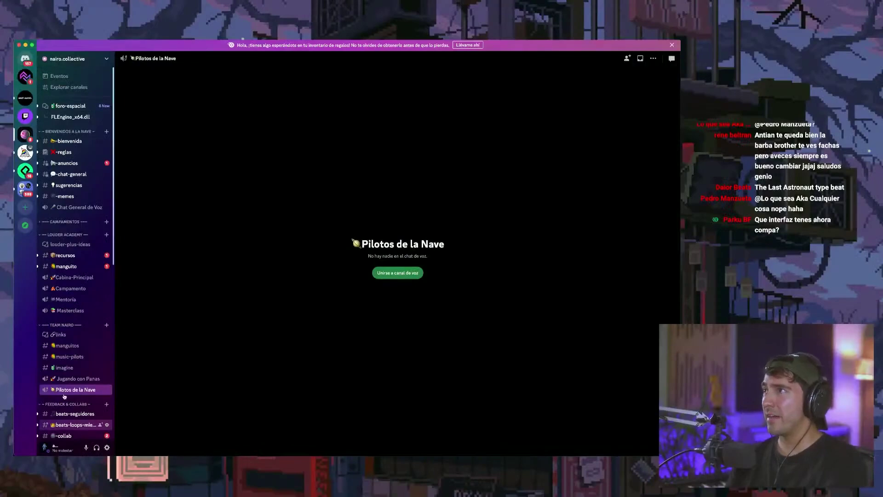
{"action": "scroll", "coordinate": [77, 226], "scroll_direction": "down", "scroll_amount": 5}
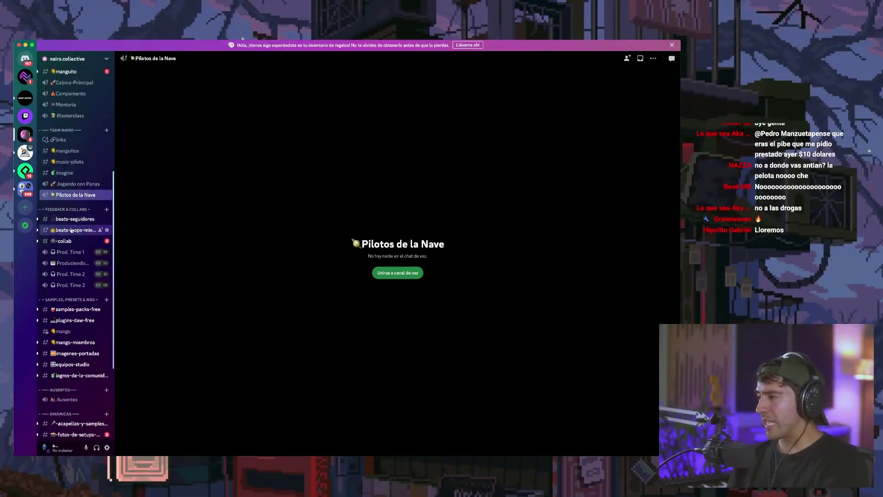
{"action": "left_click", "coordinate": [75, 342]}
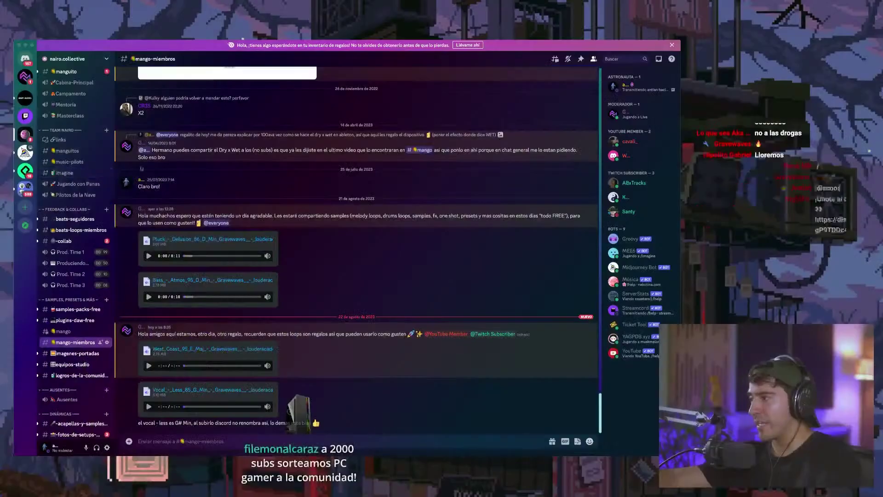
{"action": "scroll", "coordinate": [80, 210], "scroll_direction": "up", "scroll_amount": 5}
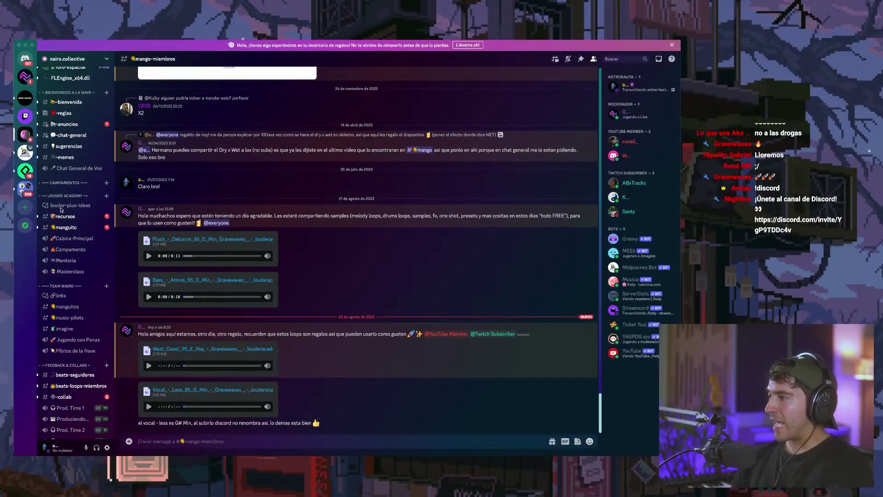